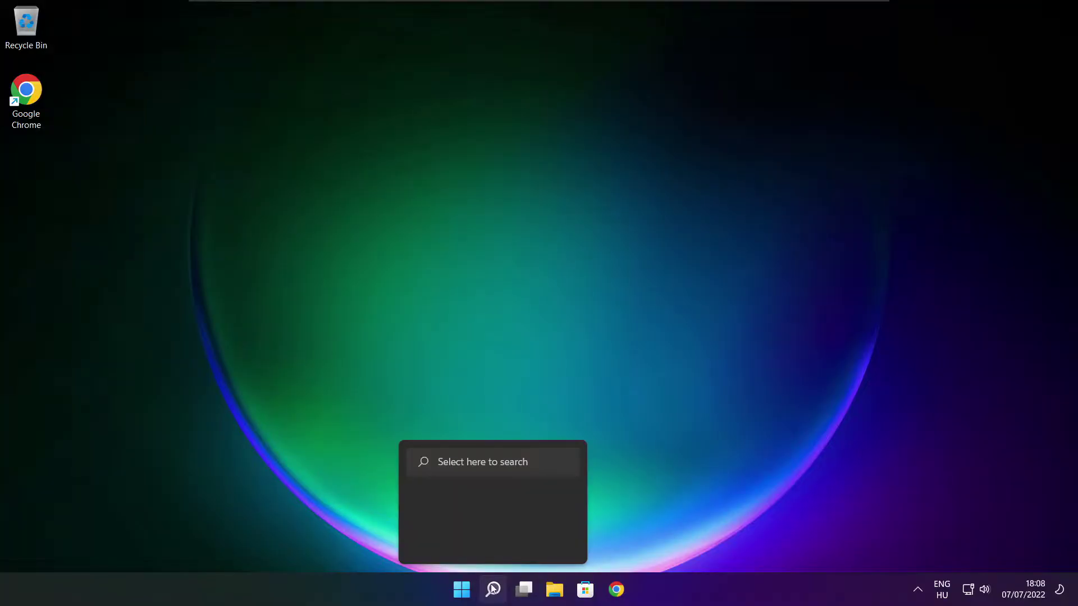
Step: Search for "device manager" and launch Device Manager from the best match
click(498, 593)
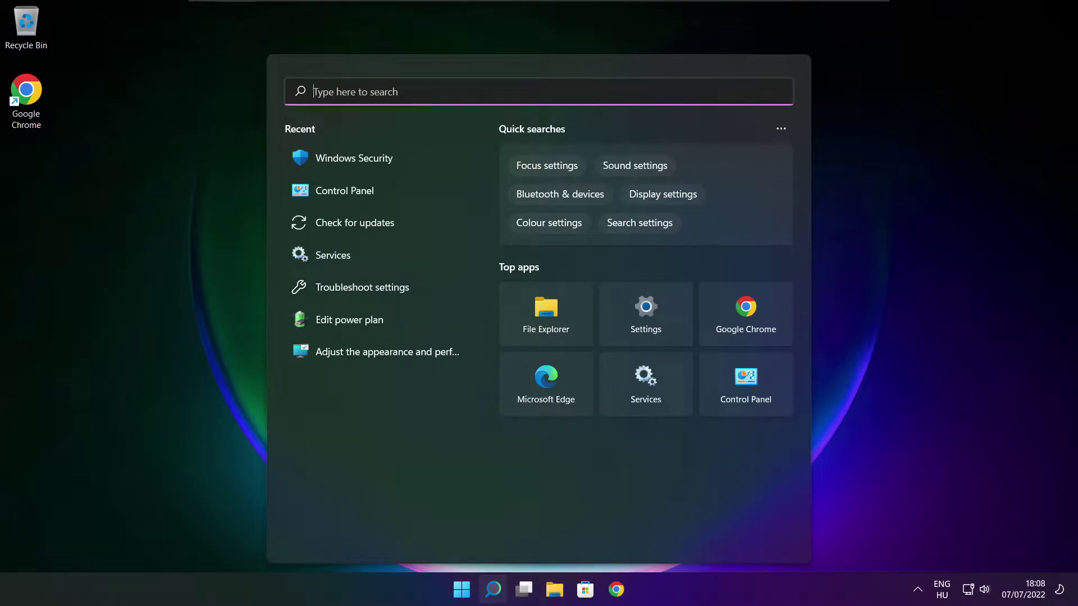
text(device )
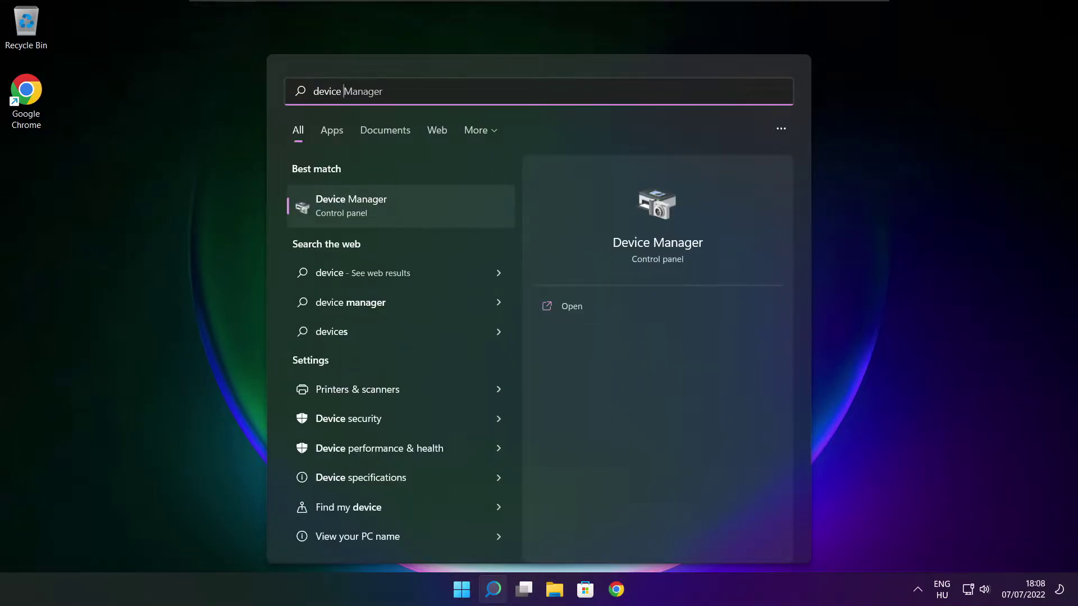
text(manager)
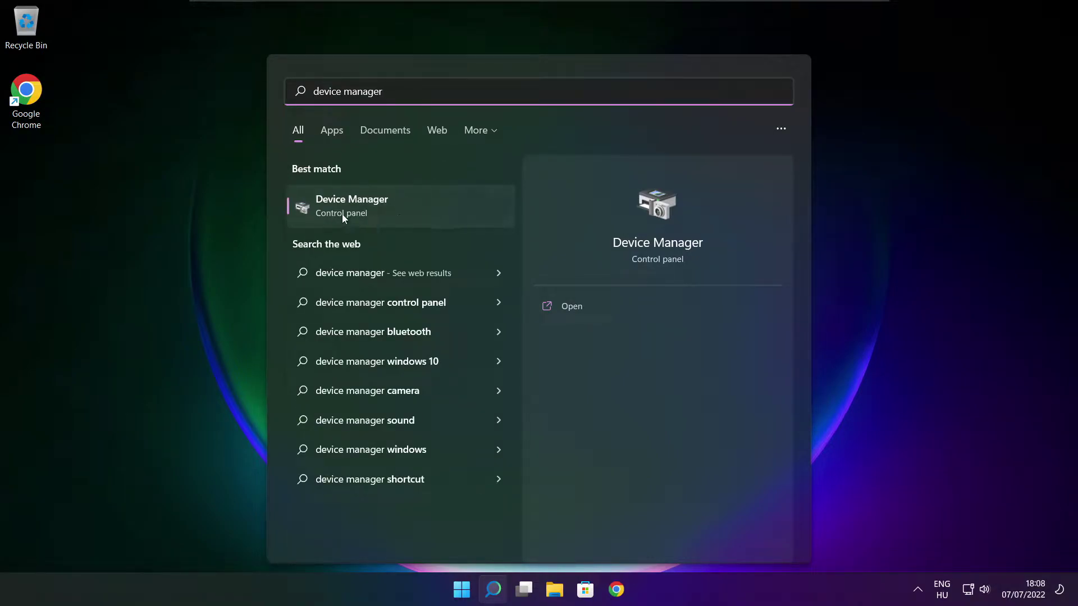
click(442, 211)
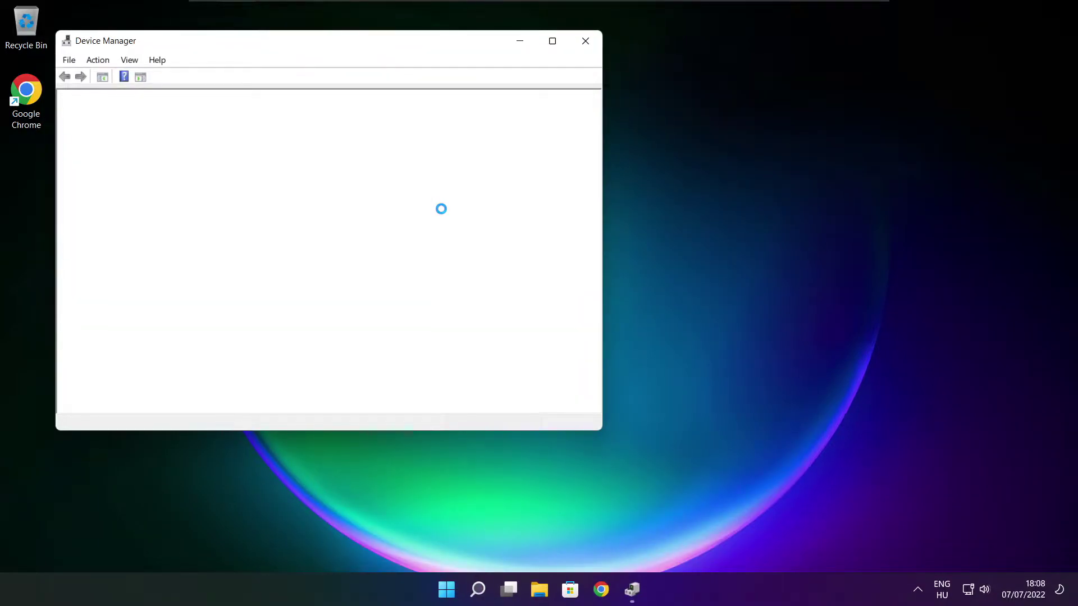
Step: Run an automatic driver update for VMware SVGA 3D, confirming the best driver is already installed
click(552, 41)
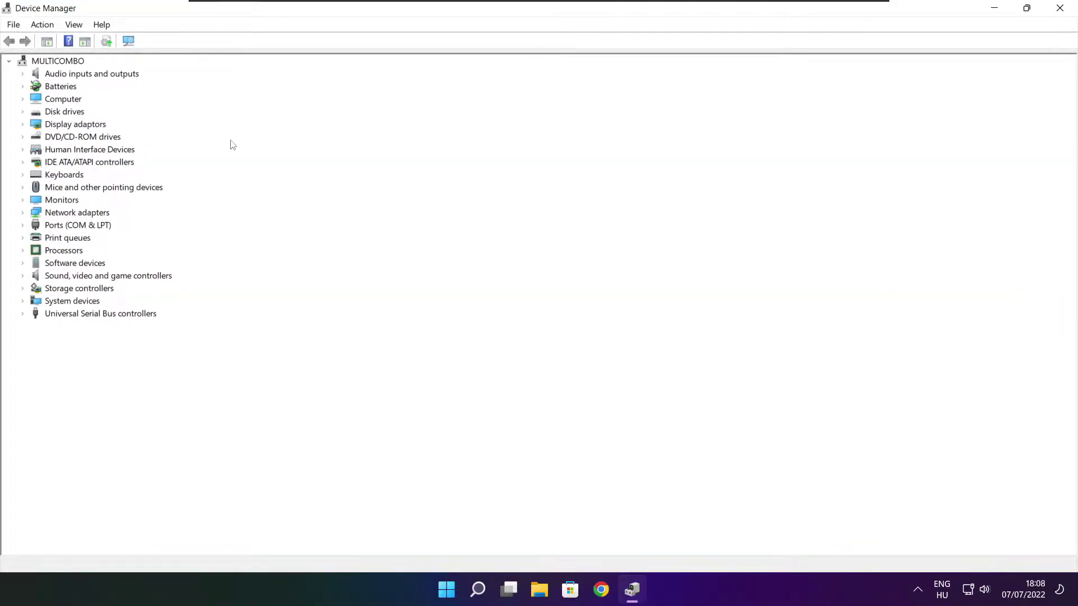
click(52, 127)
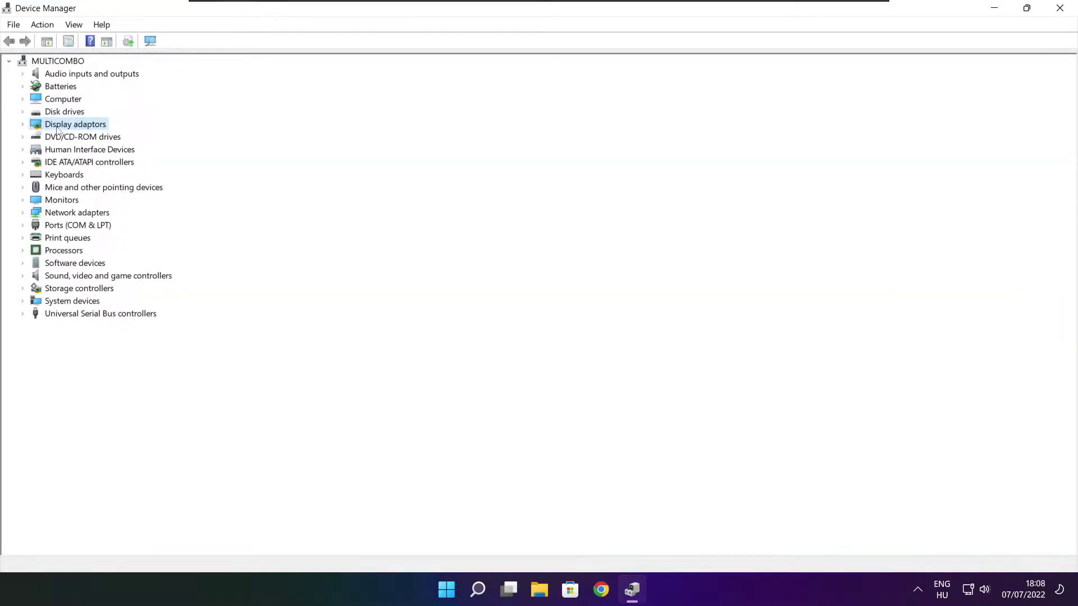
click(22, 124)
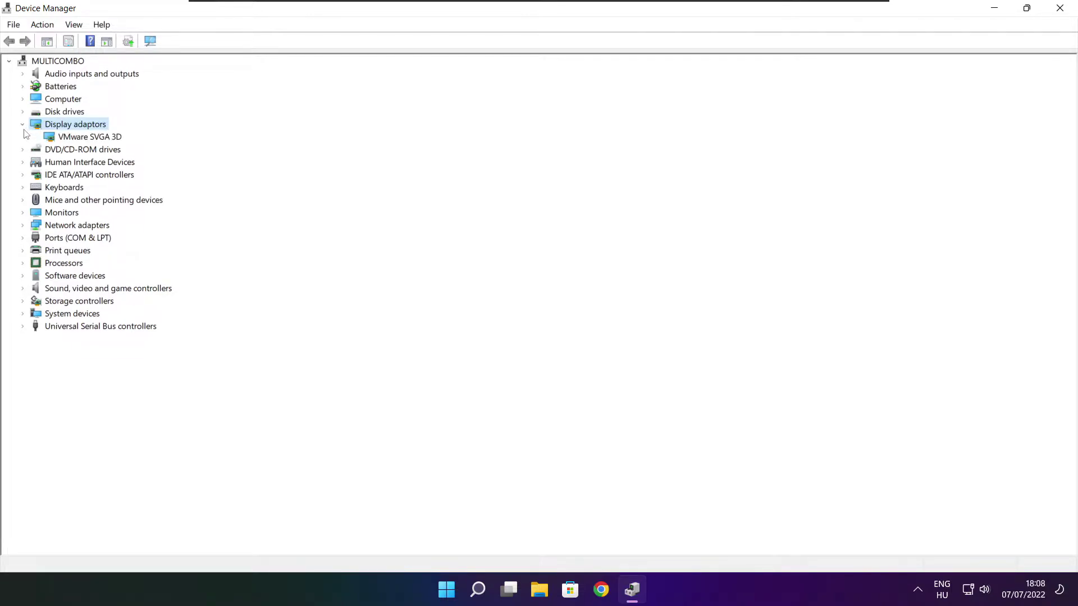
click(105, 139)
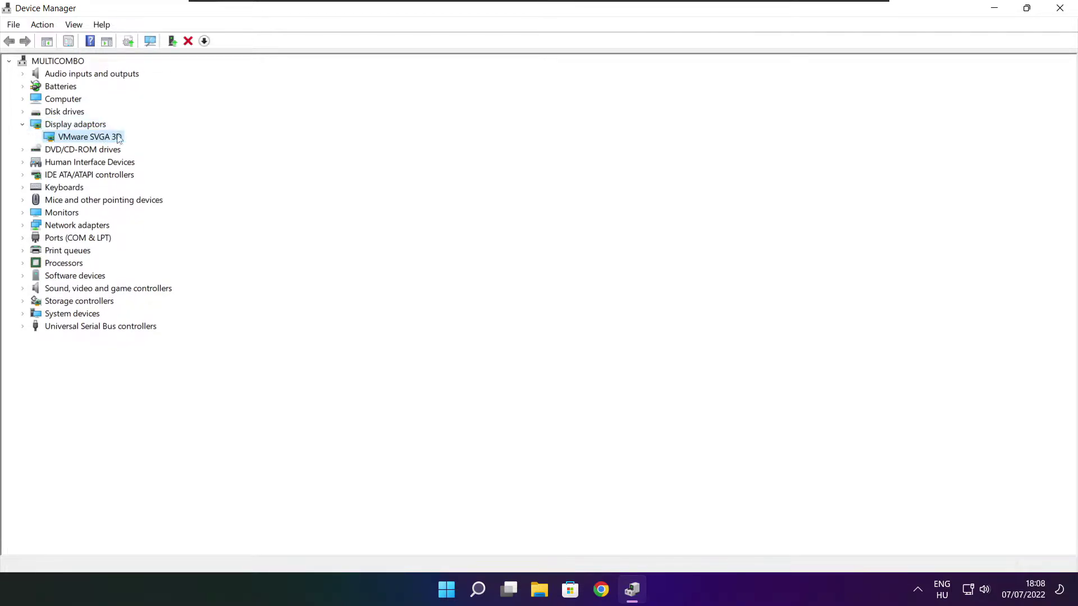
right_click(78, 139)
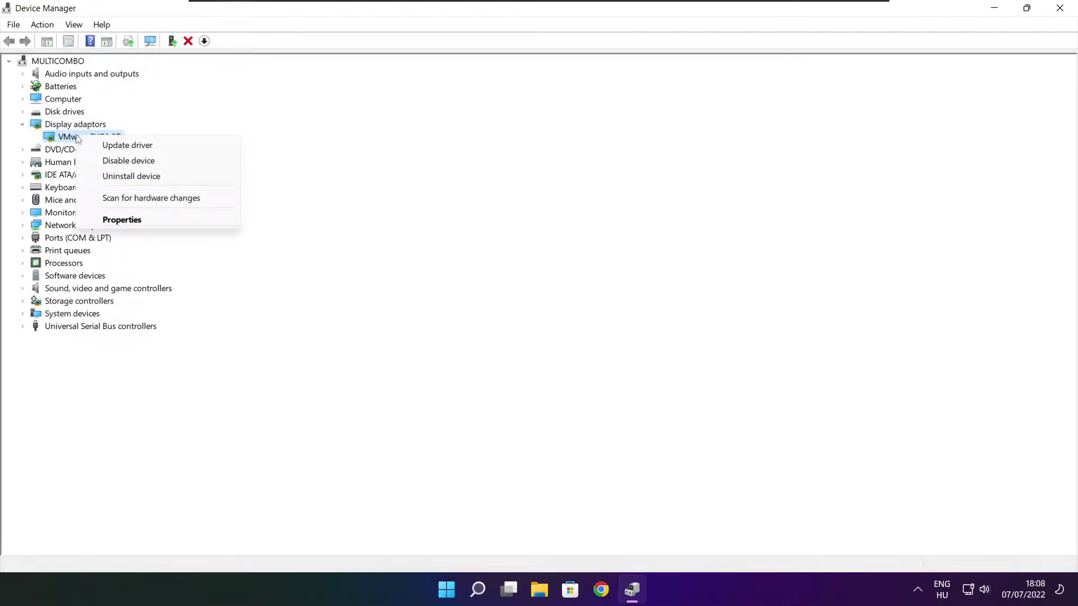
click(155, 147)
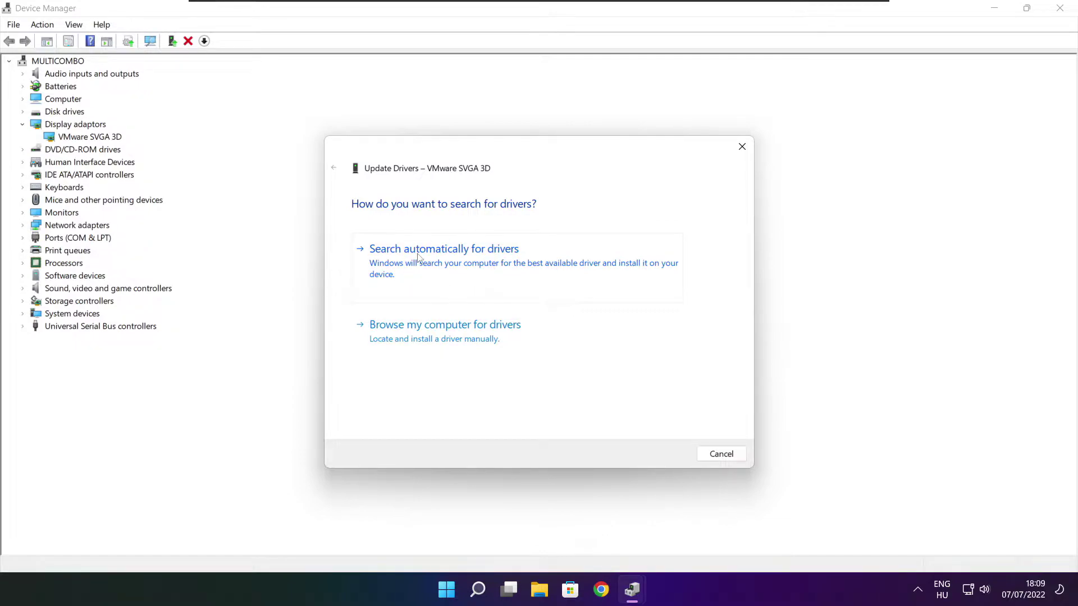
click(495, 270)
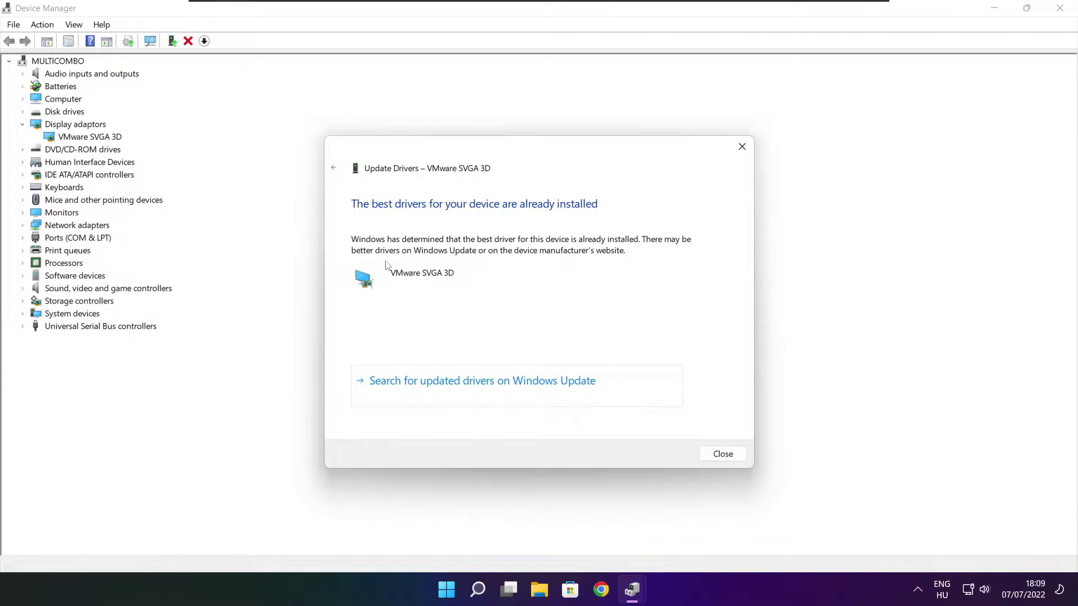
click(722, 455)
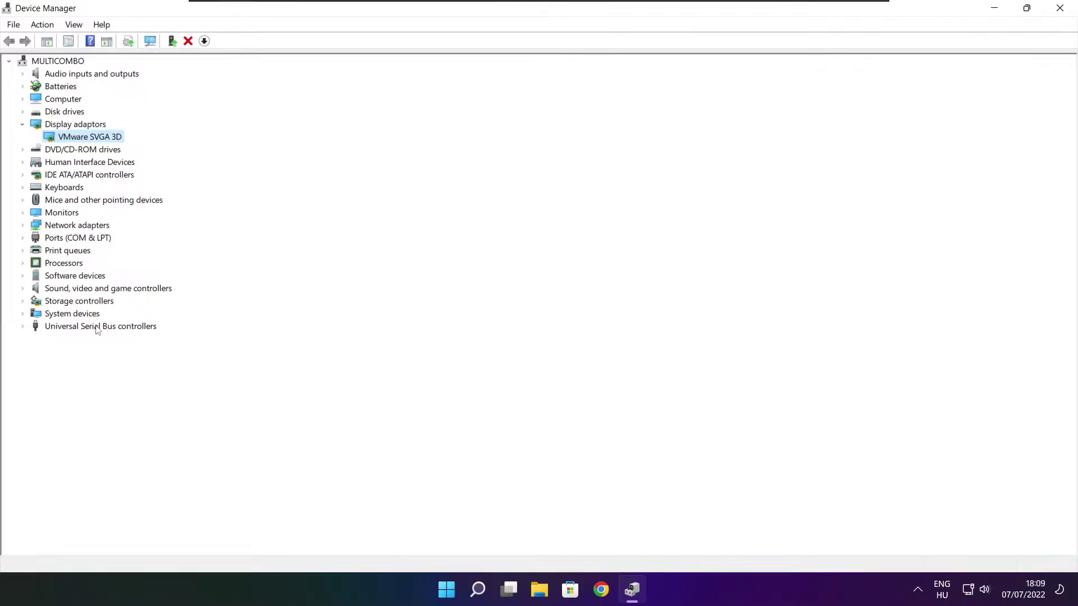
Step: Run an automatic driver update for the High Definition Audio Device; its best driver is already installed
click(30, 290)
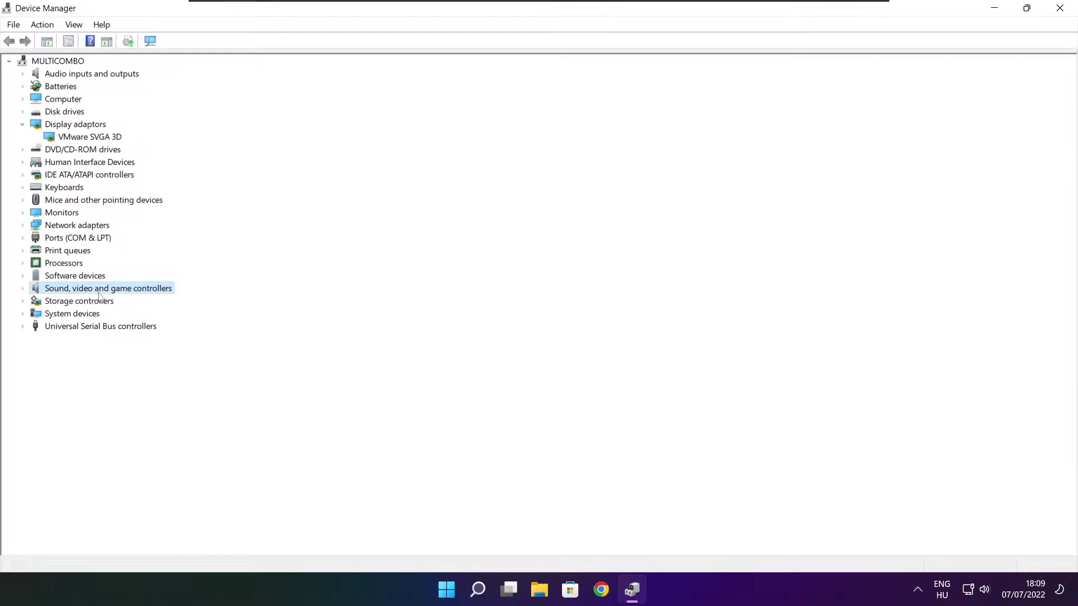
click(23, 289)
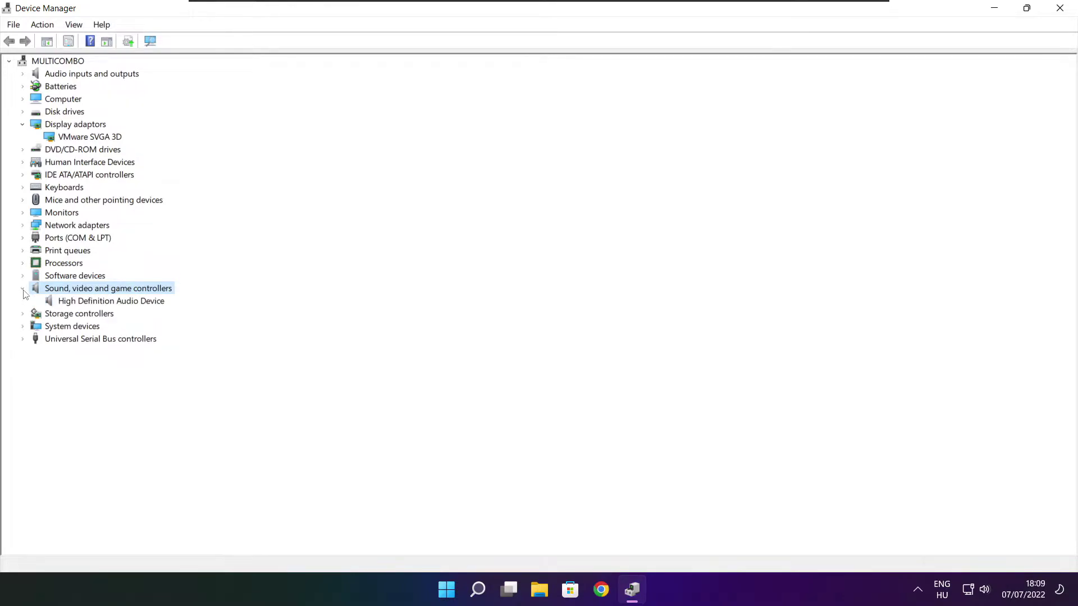
click(122, 303)
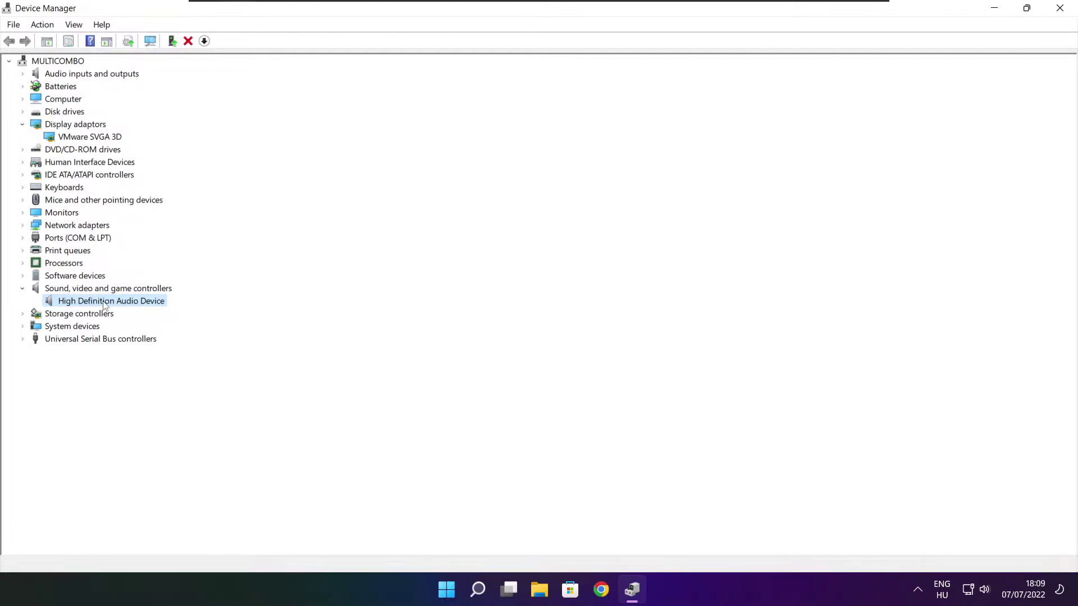
right_click(103, 305)
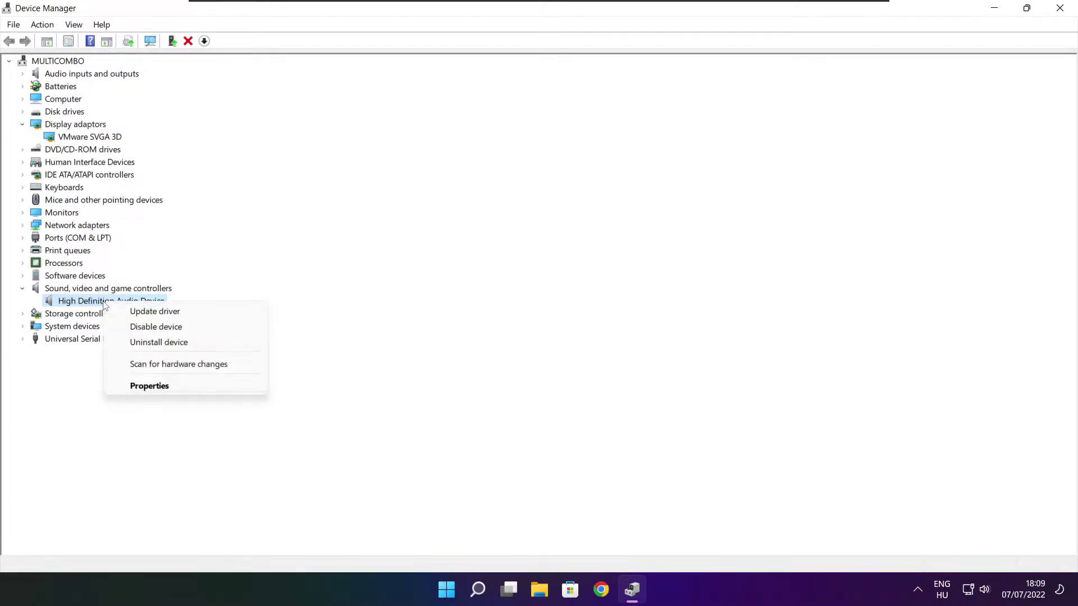
click(210, 317)
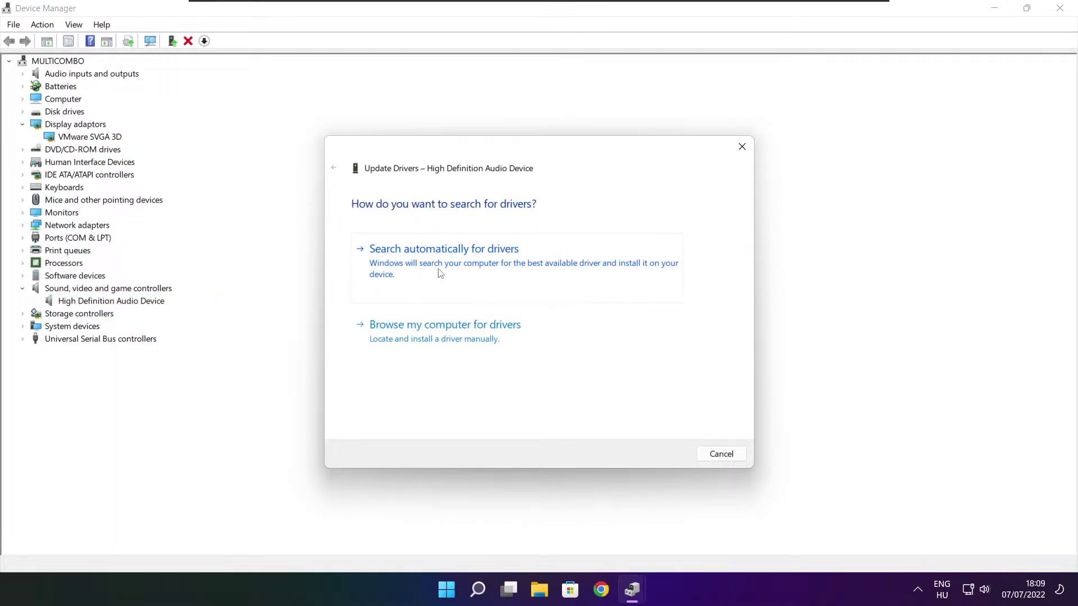
click(467, 267)
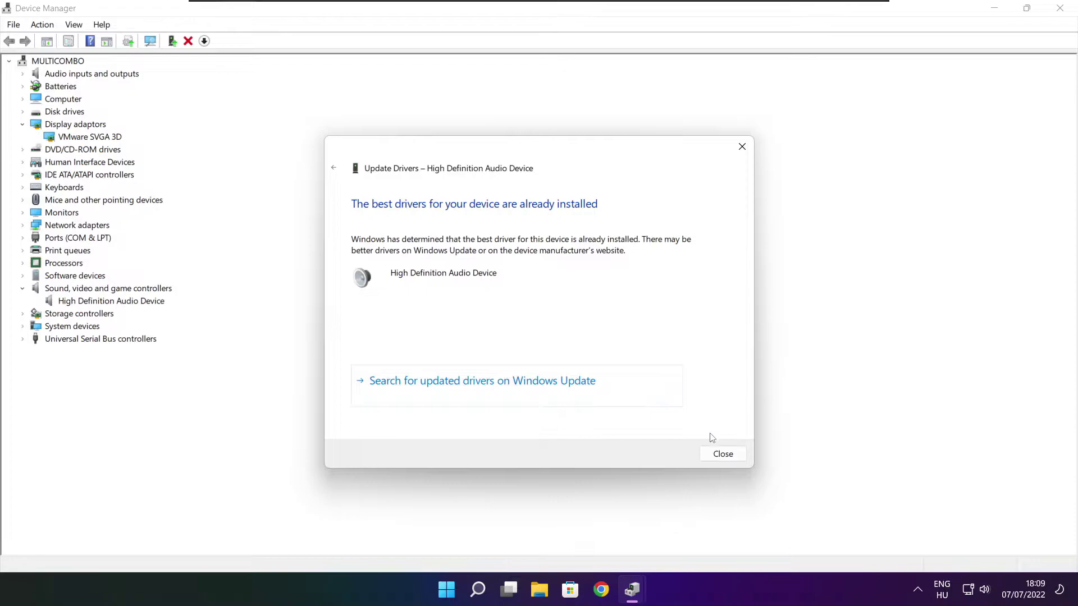
click(723, 454)
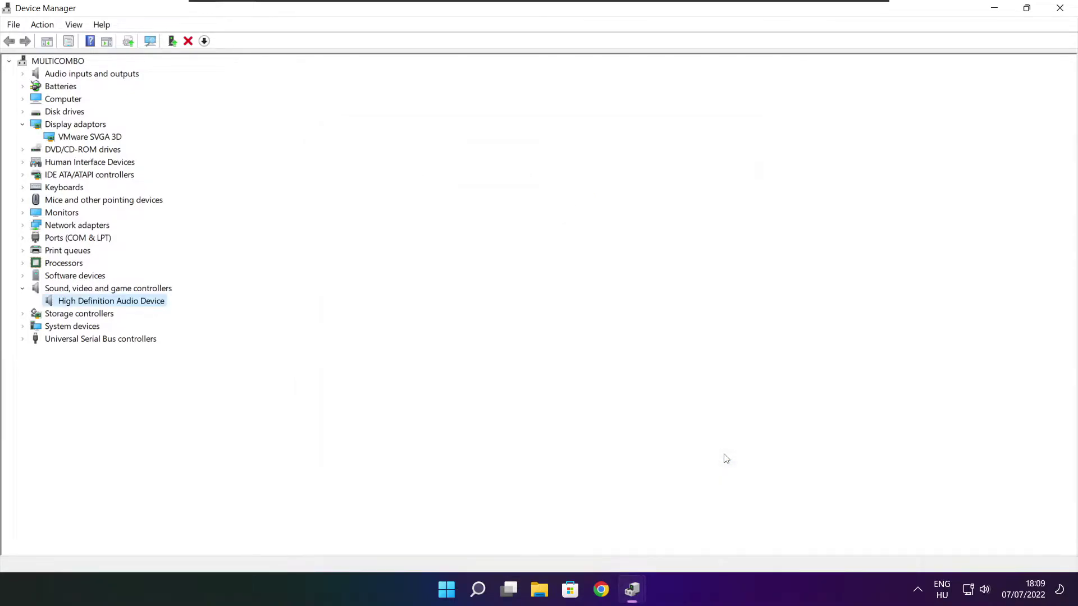
Step: Close Device Manager and search Windows for "edit power plan"
click(1061, 9)
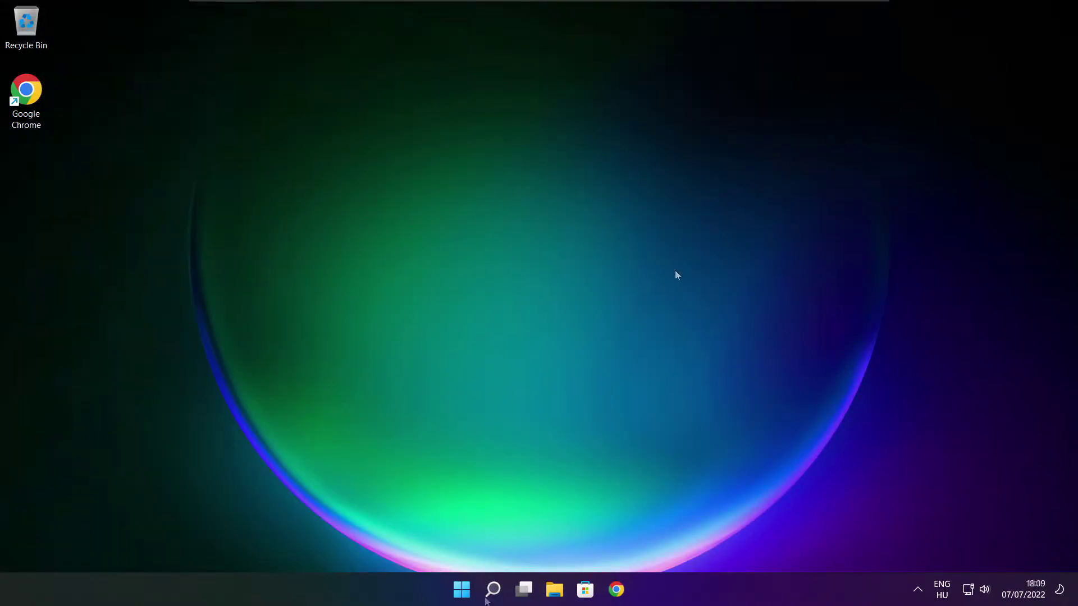
click(495, 593)
click(496, 594)
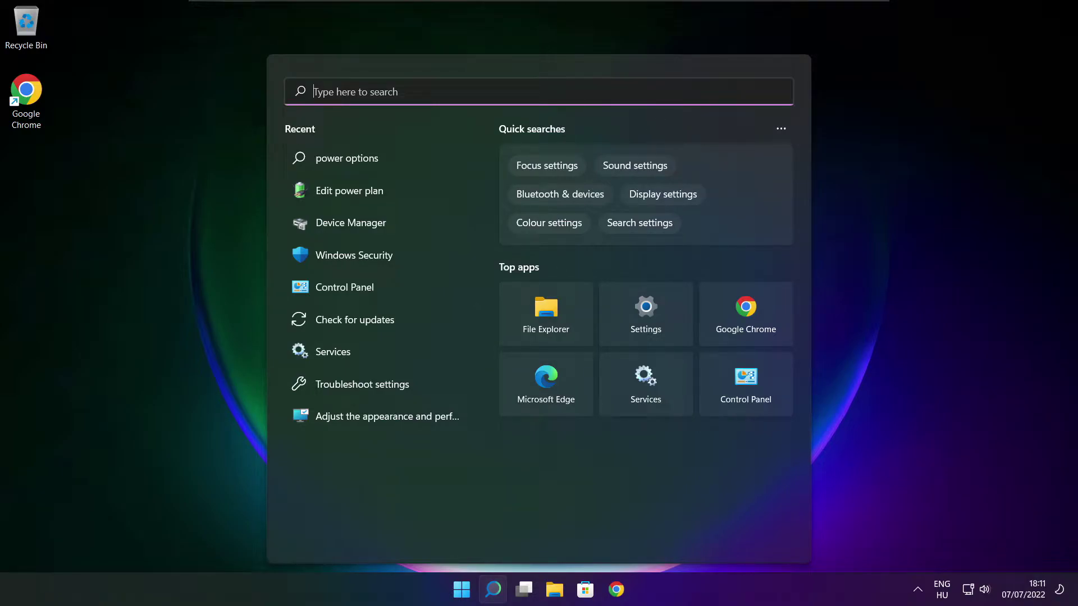
text(edit p)
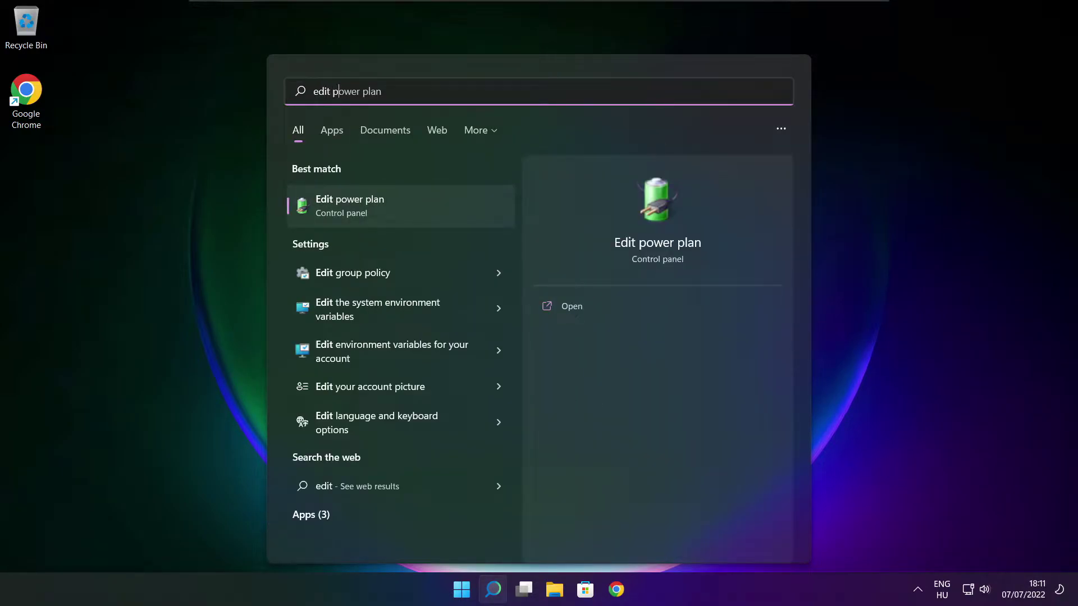
text(ower plan)
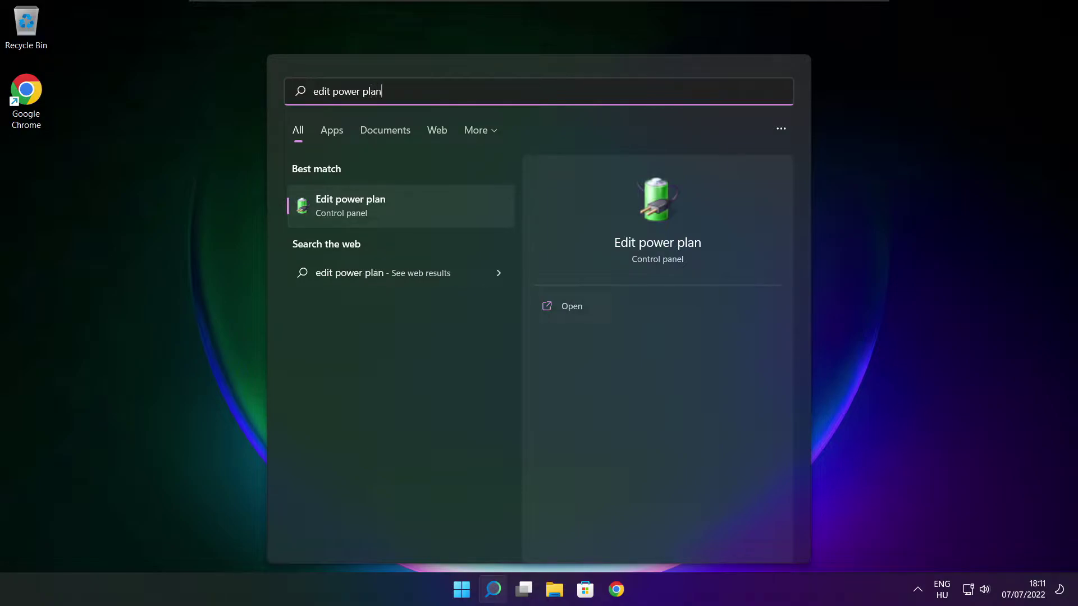
Step: Make High performance the active plan in Power Options, then close the window
click(426, 210)
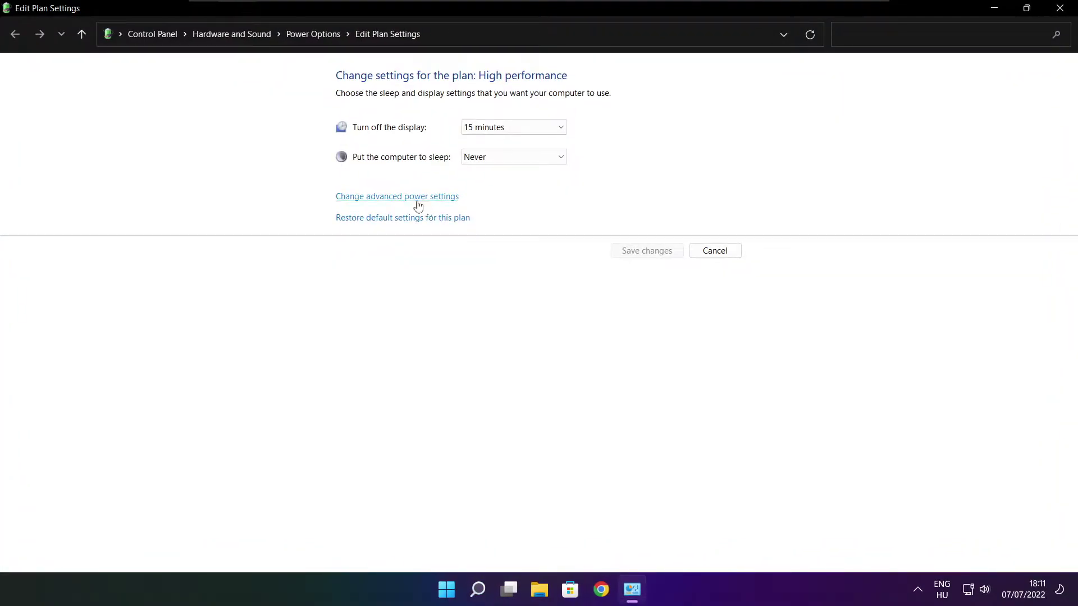
click(320, 41)
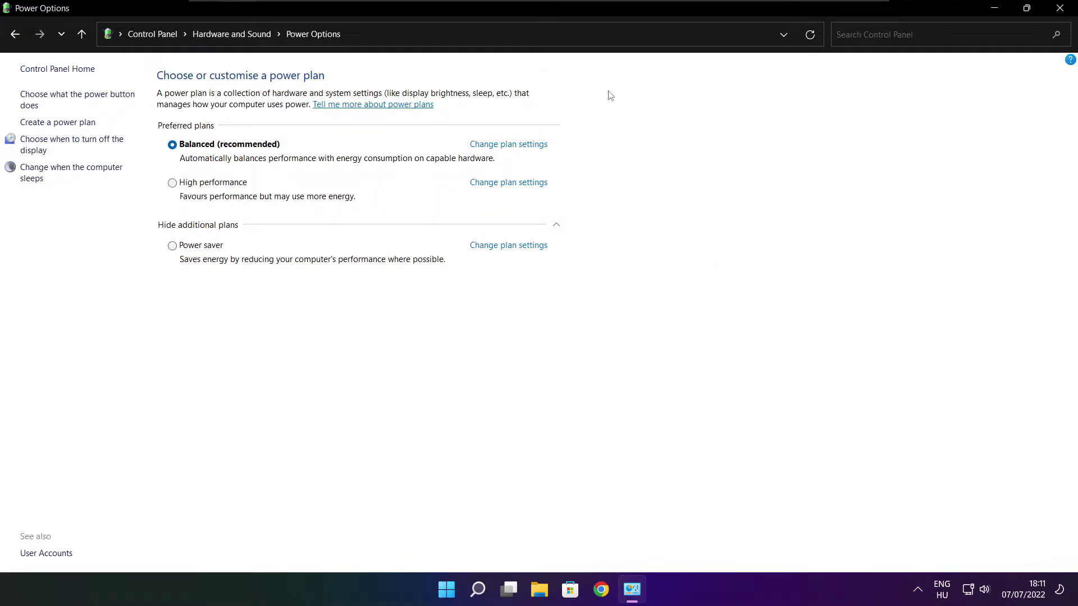
click(224, 185)
click(1062, 8)
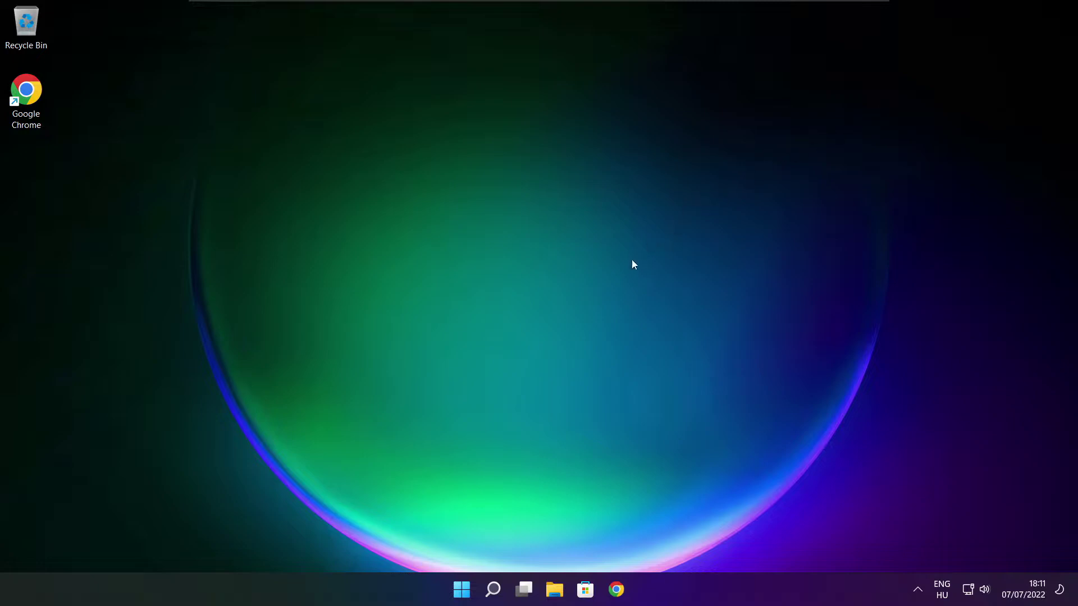
Step: Search for "game mode" and open the Gaming › Game Mode settings page
click(494, 590)
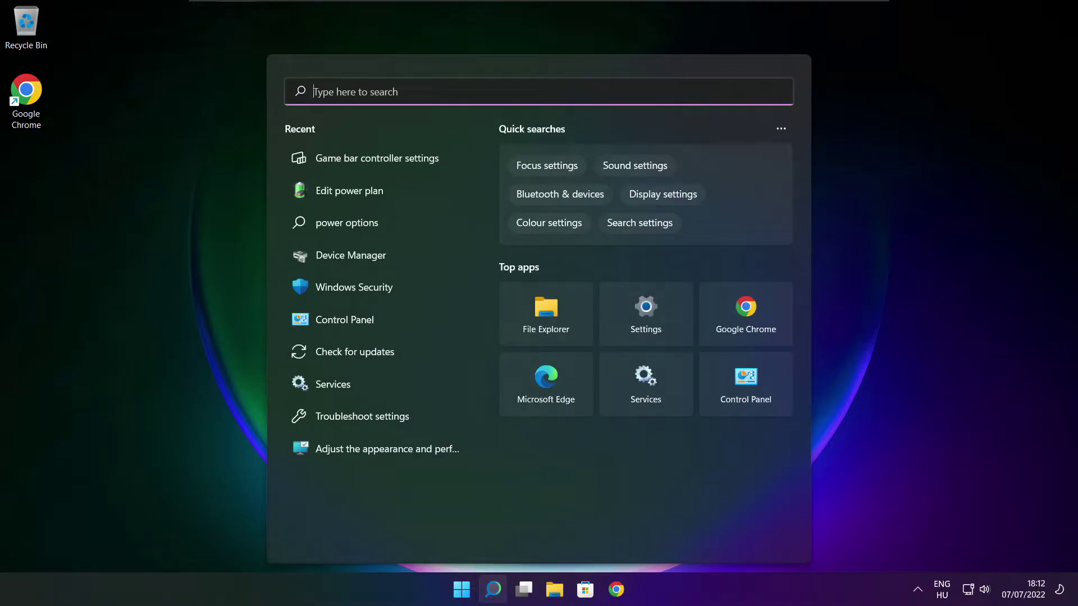
text(ga)
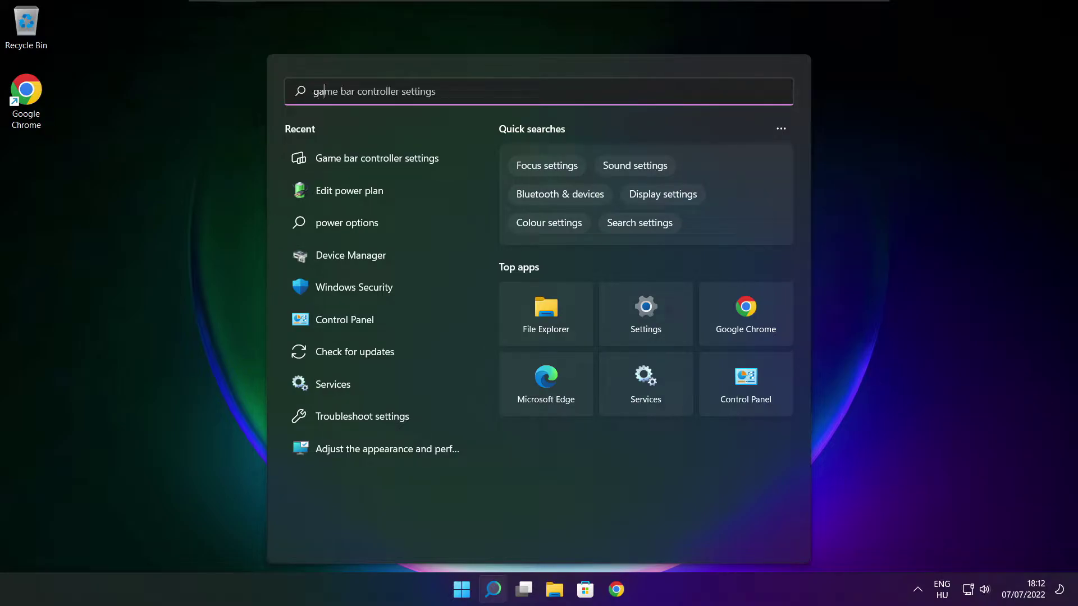
text(me mode)
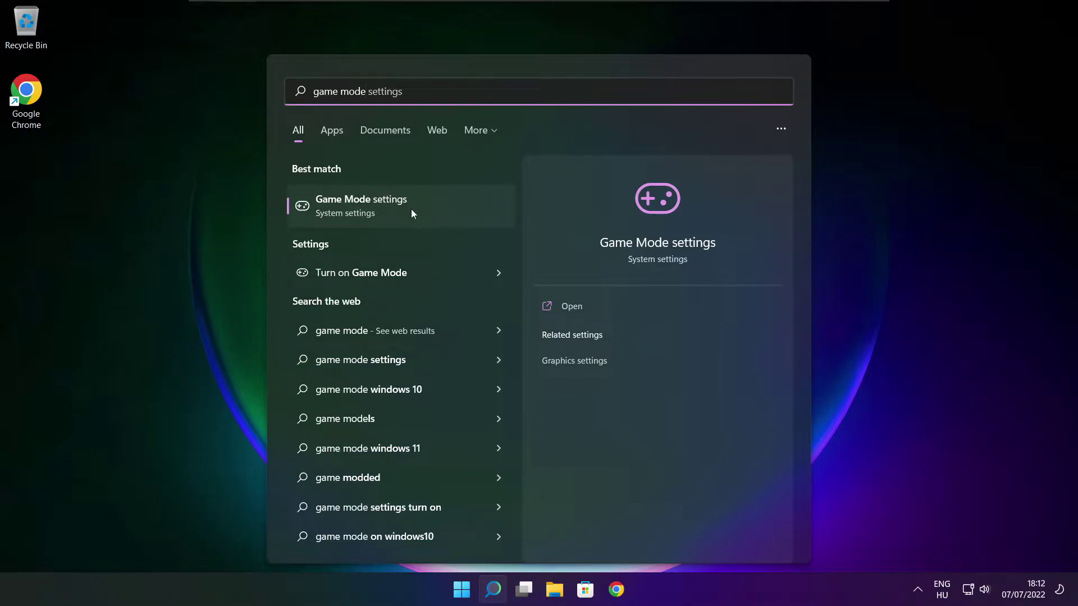
click(426, 205)
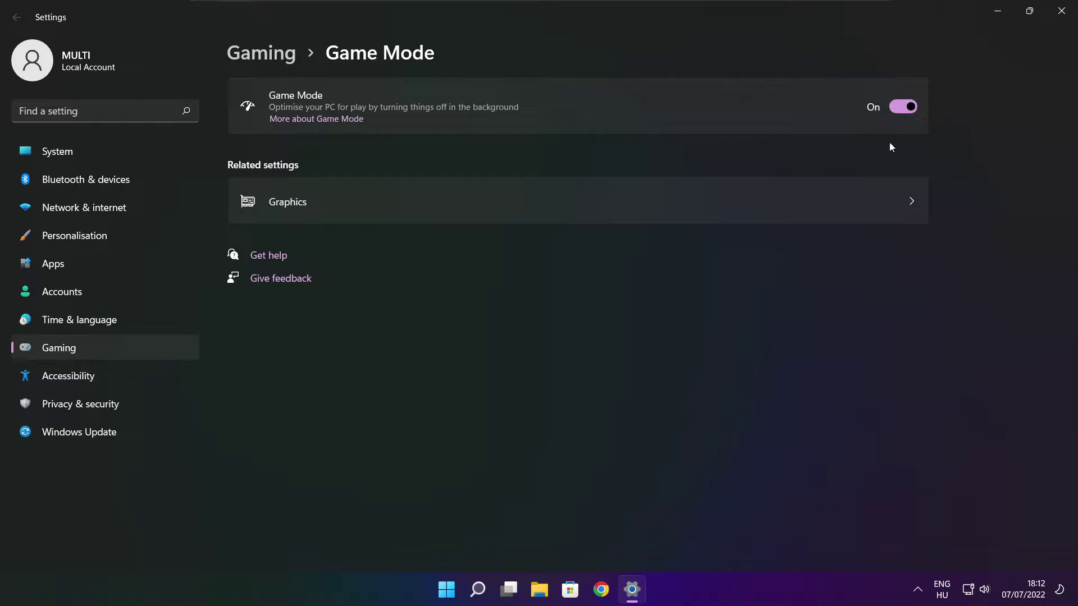
Step: Turn off opening Xbox Game Bar with the controller button, then close Settings
click(267, 60)
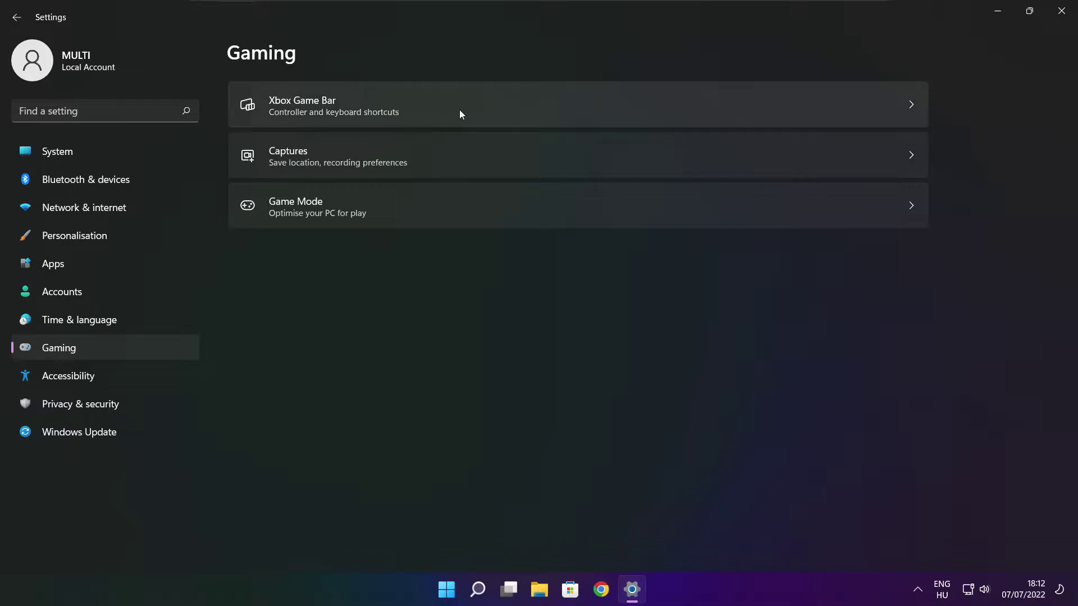
click(439, 115)
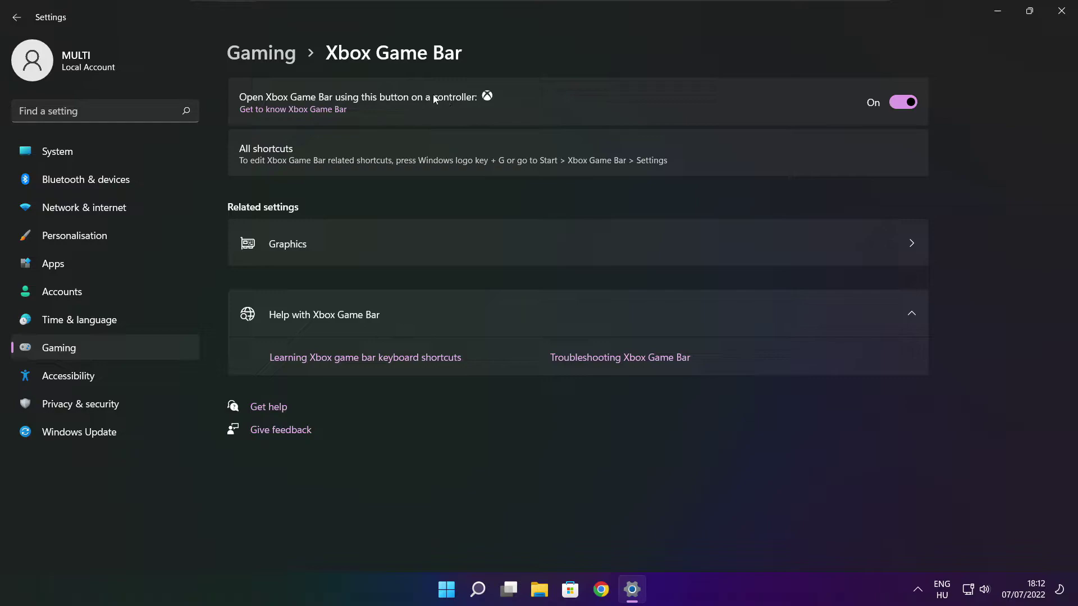
click(896, 105)
click(1062, 18)
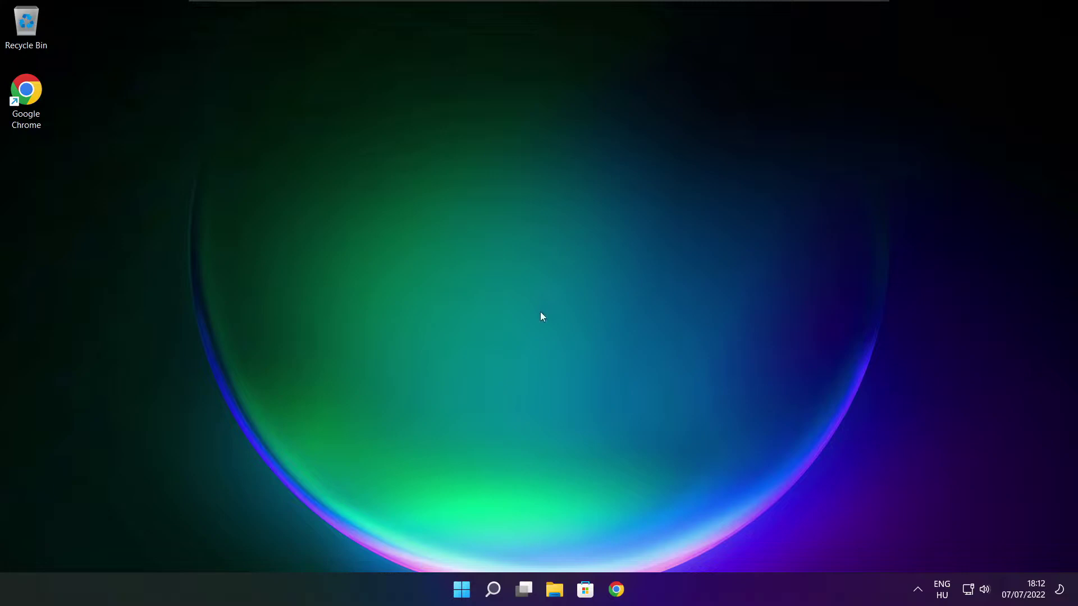
Step: Launch Task Manager from the Start button's quick-link menu
right_click(465, 592)
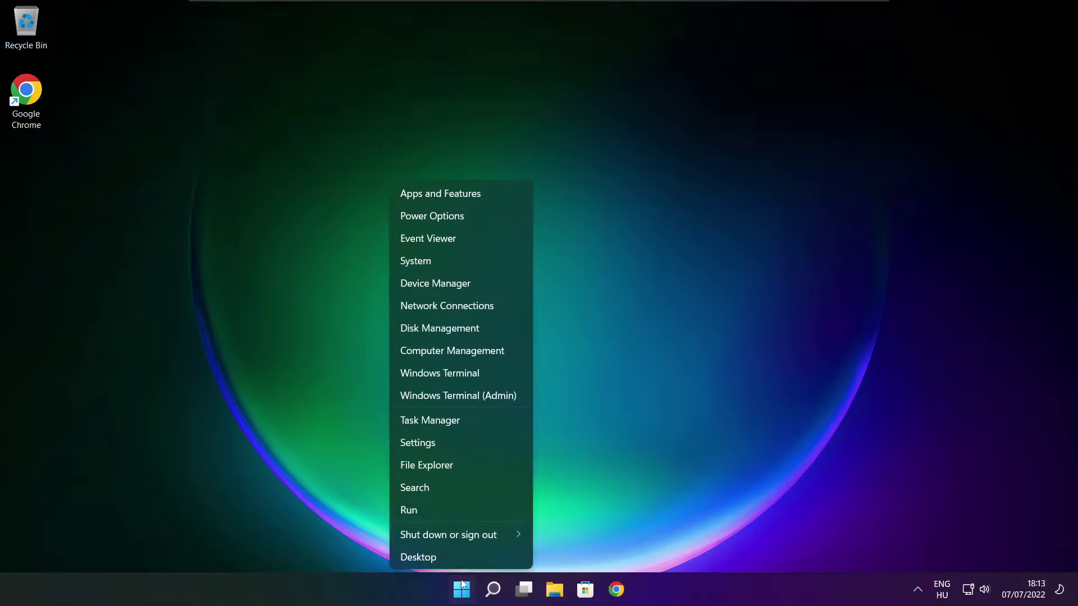
click(464, 420)
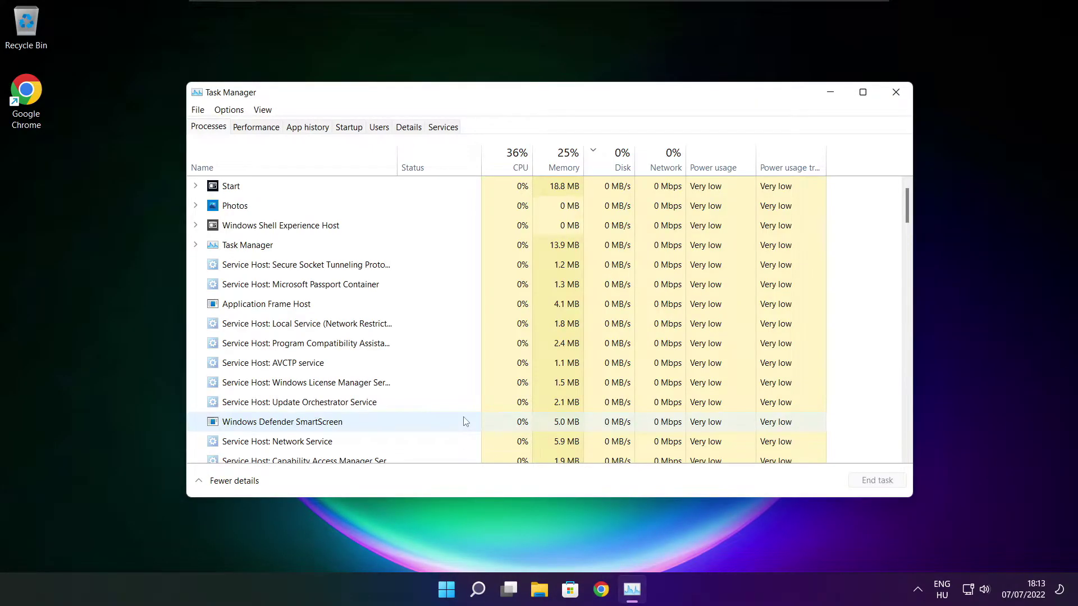
Step: Disable Cortana, Microsoft Edge, Microsoft Teams and Terminal as startup apps, then close Task Manager
click(351, 128)
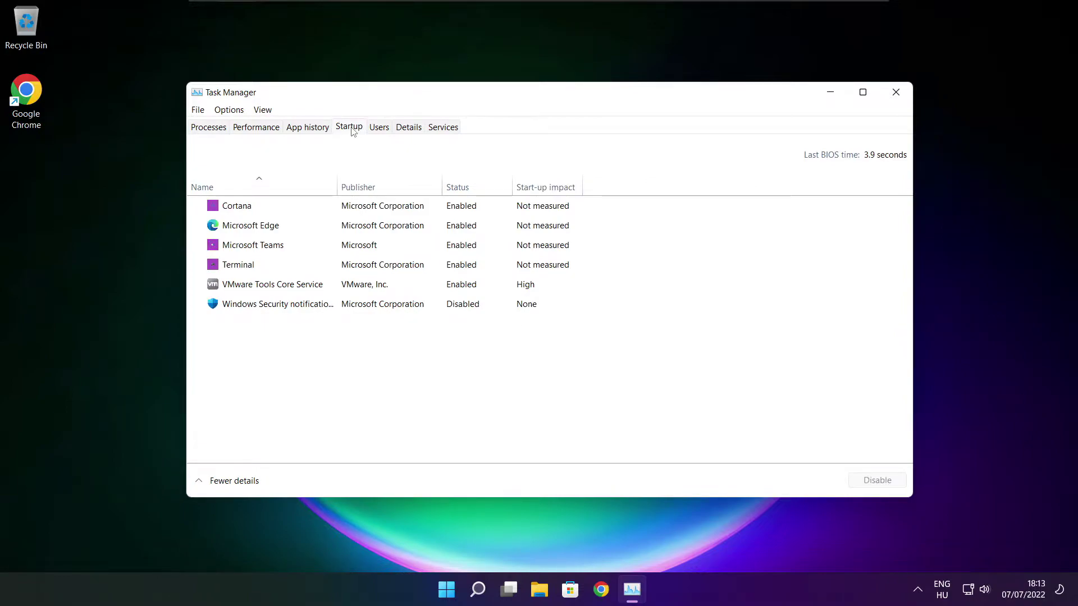
click(412, 209)
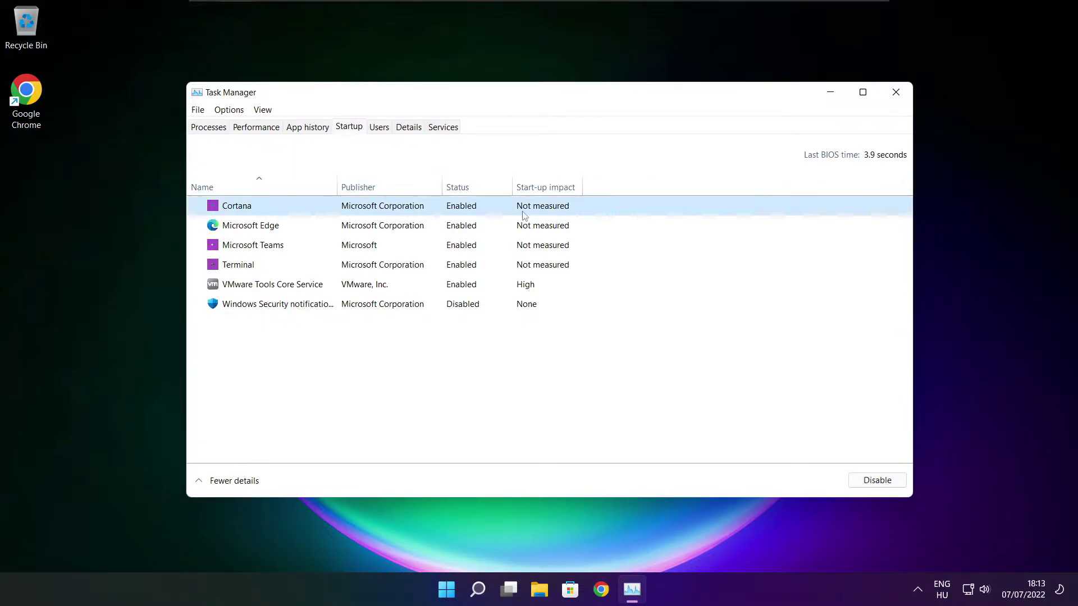
click(877, 482)
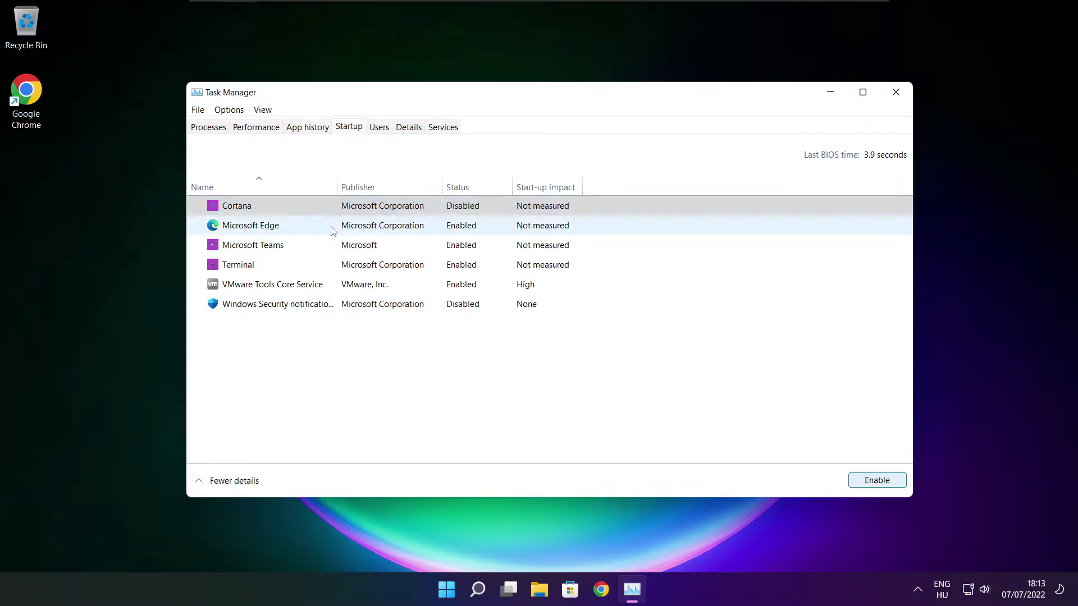
click(273, 233)
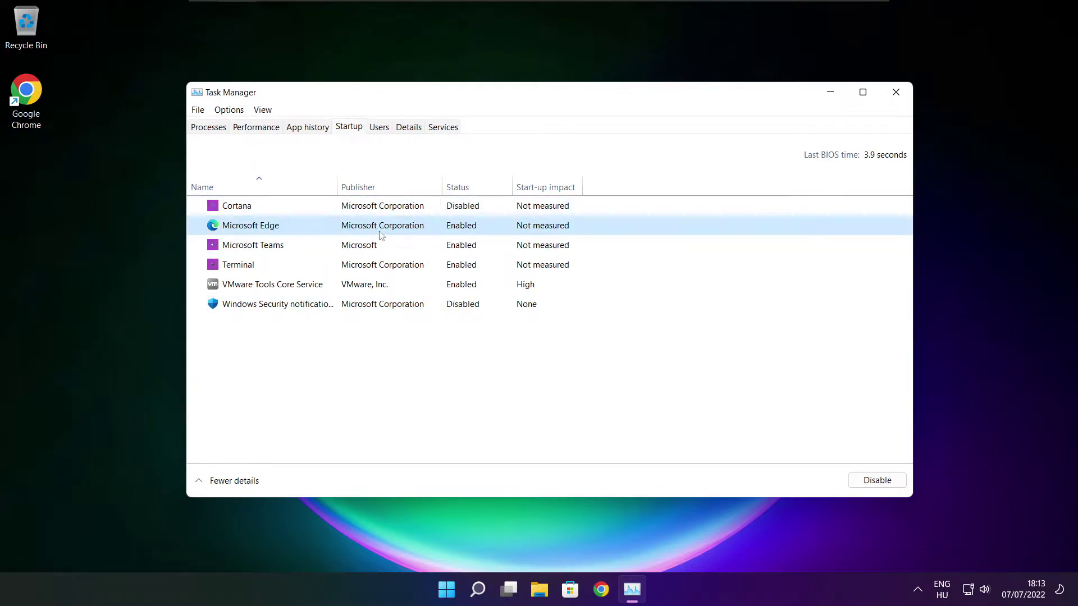
click(877, 481)
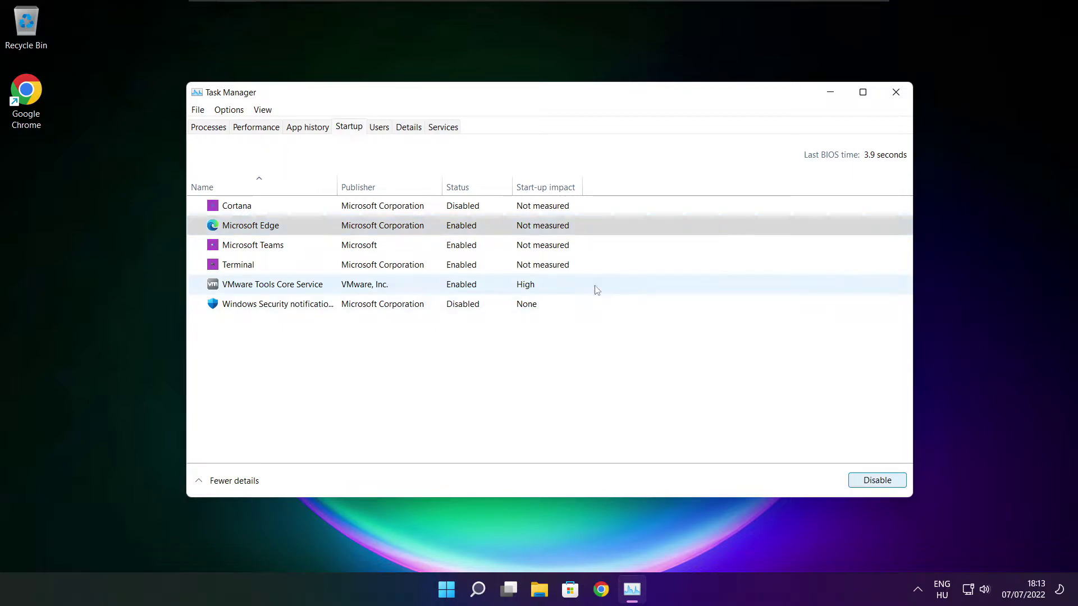
click(476, 247)
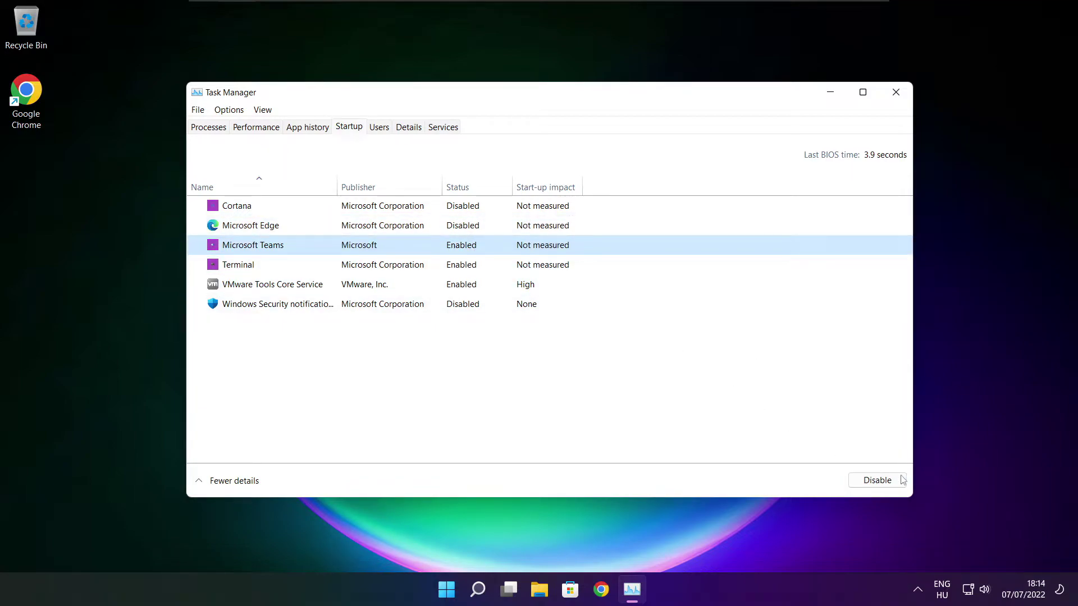
click(885, 487)
click(403, 273)
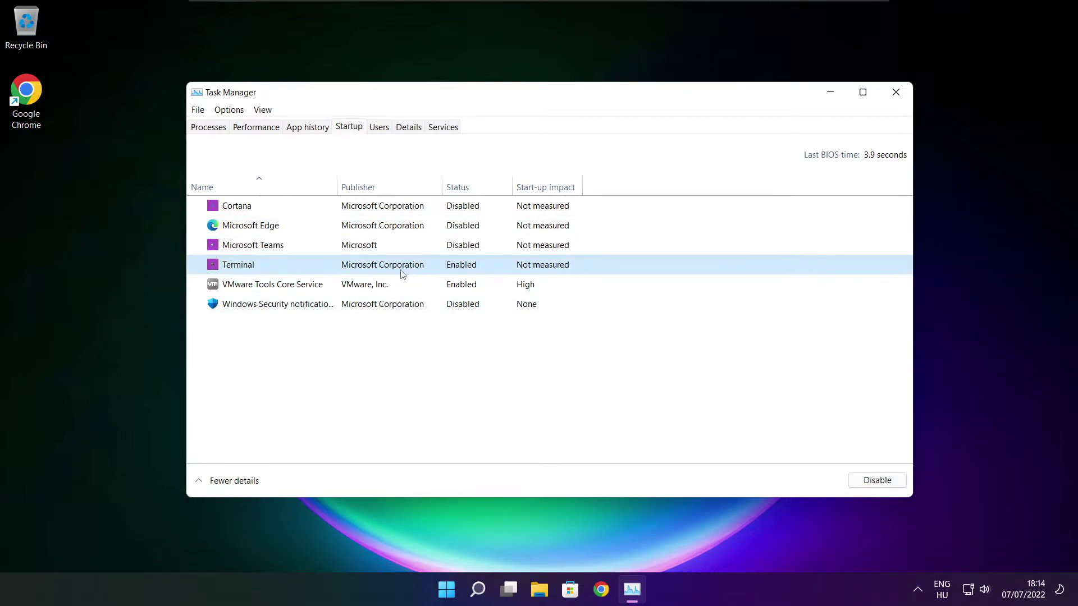
click(889, 486)
click(895, 92)
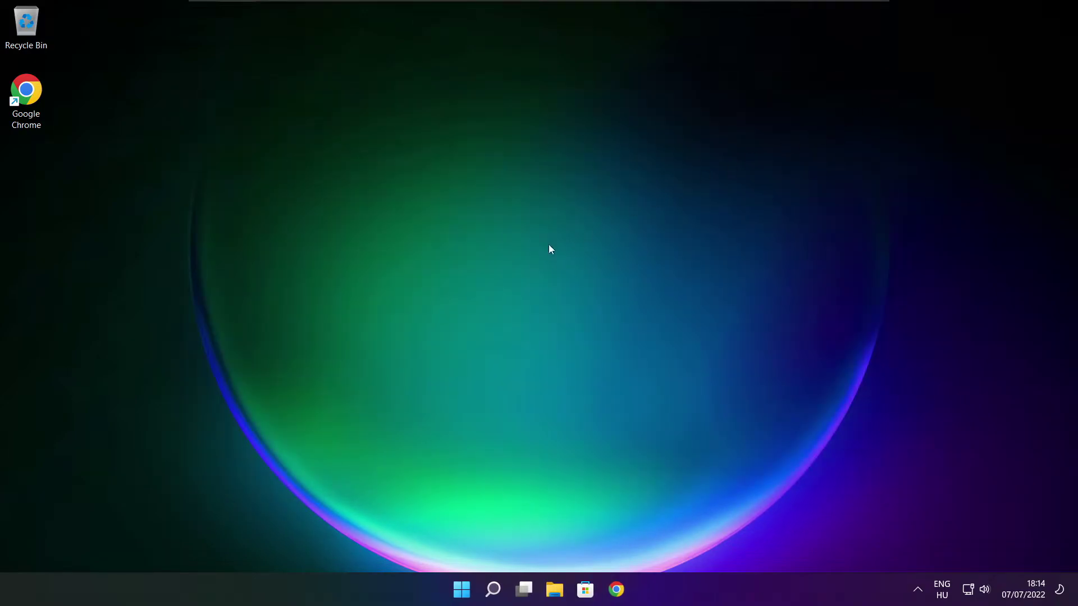
Step: Search for "optimise" and open Defragment and Optimise Drives
click(494, 596)
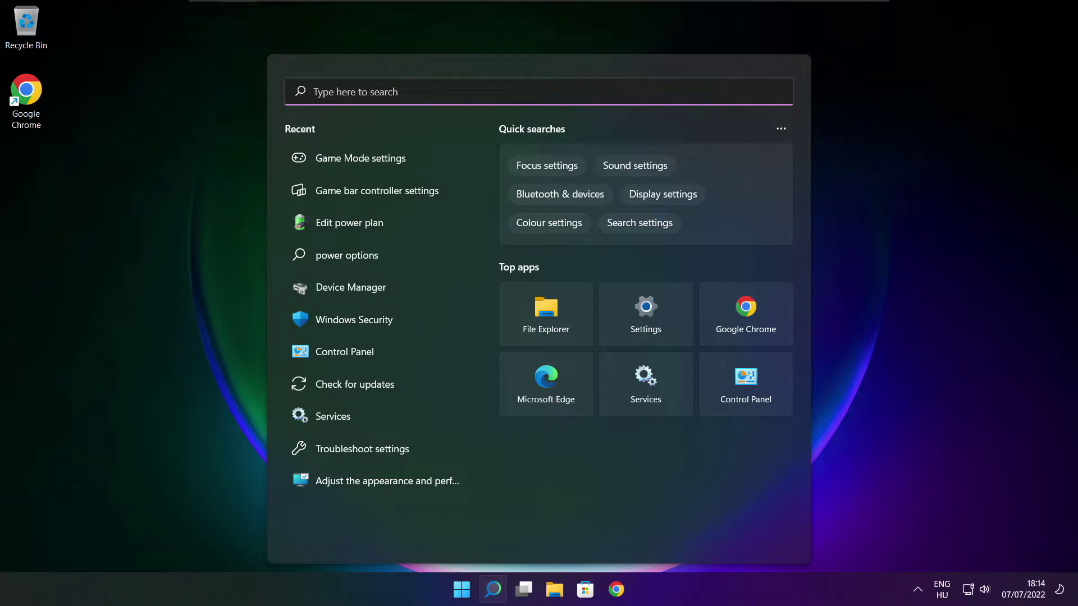
text(optimi)
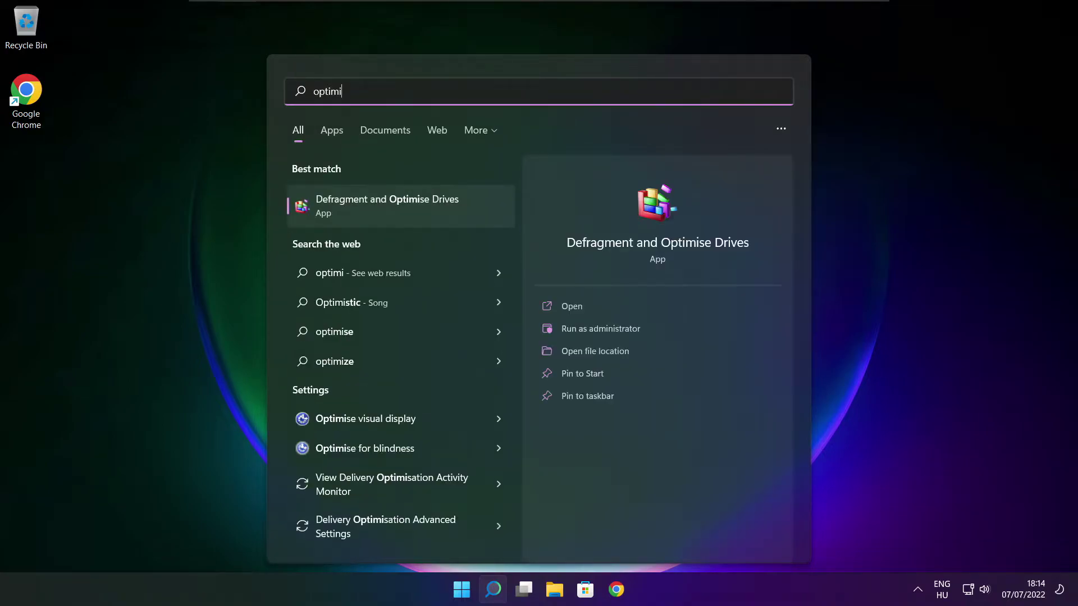
text(se)
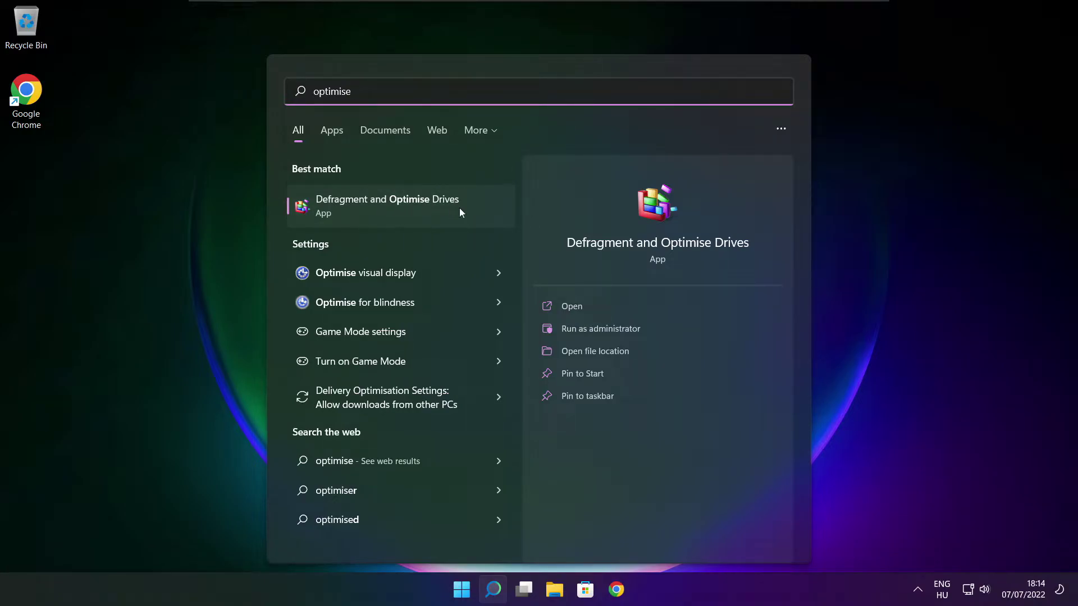
click(415, 205)
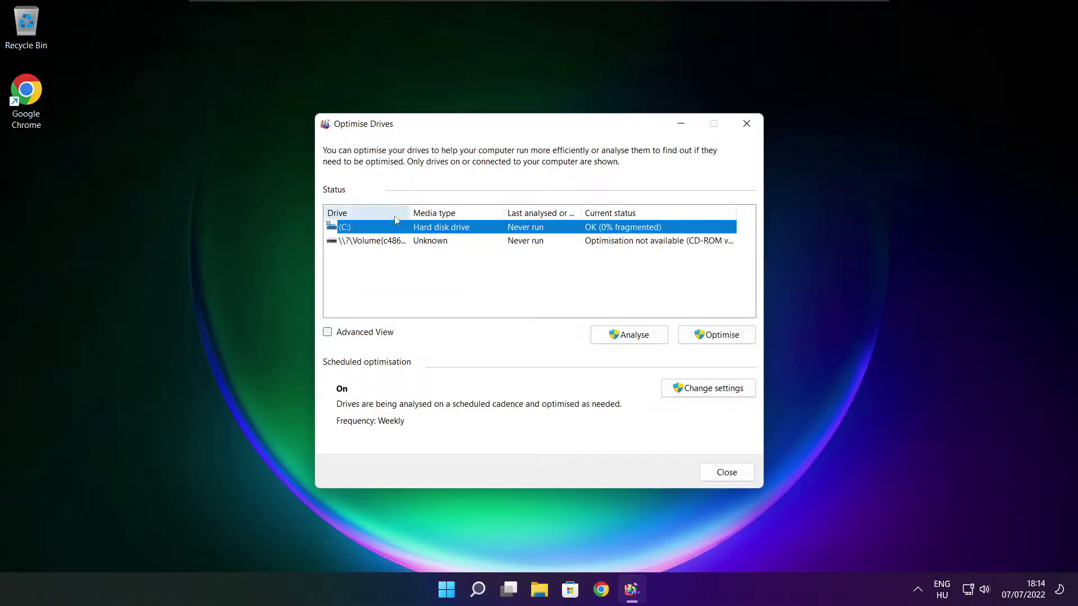
Step: Analyse drive C: (9% fragmented), start optimising it, and close the window
click(623, 335)
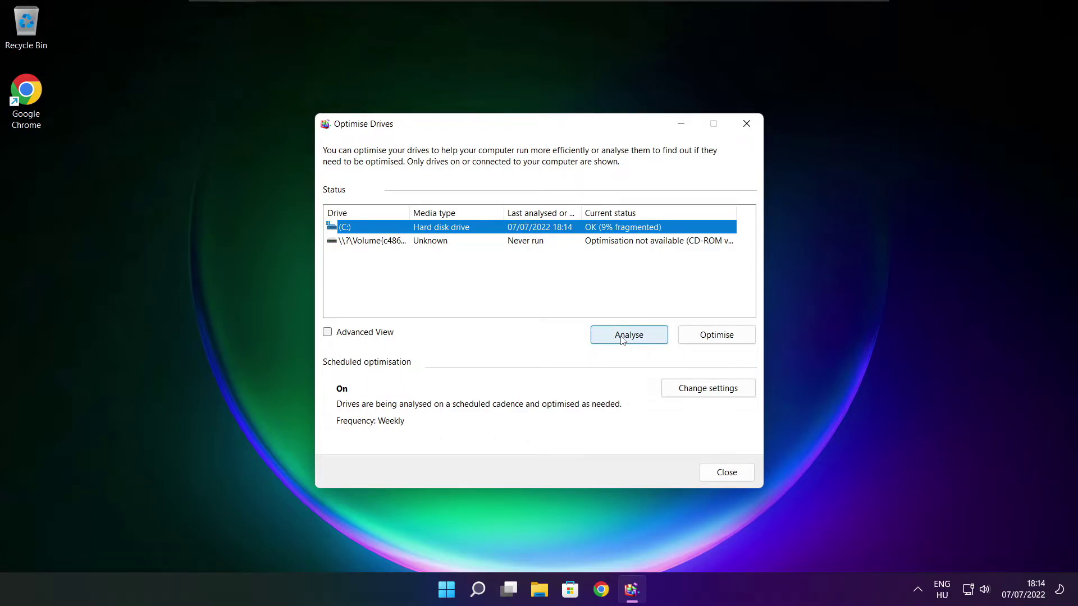
click(722, 339)
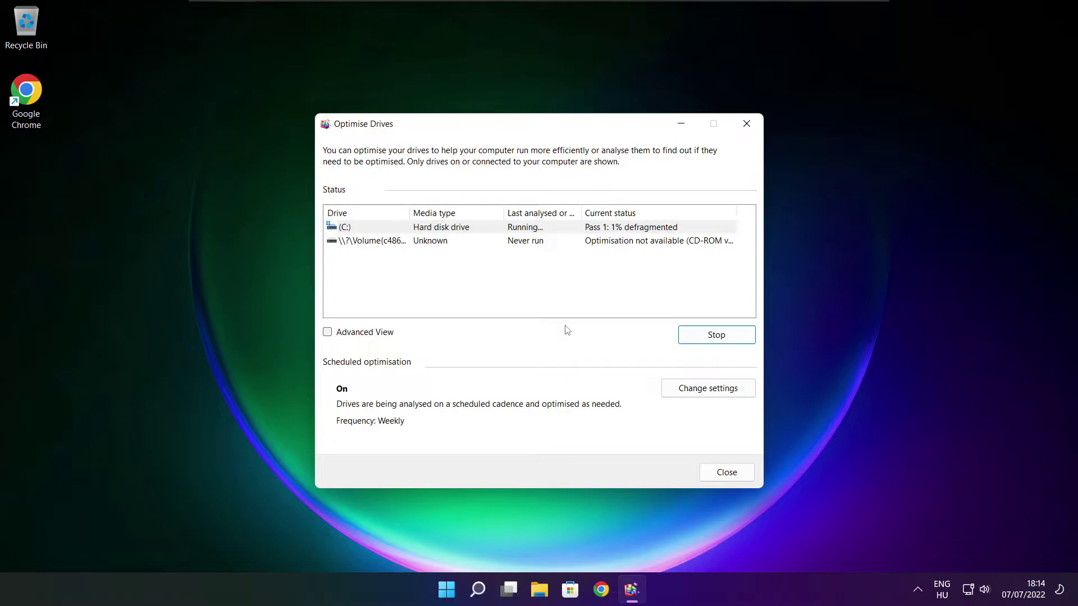
key(alt+F4)
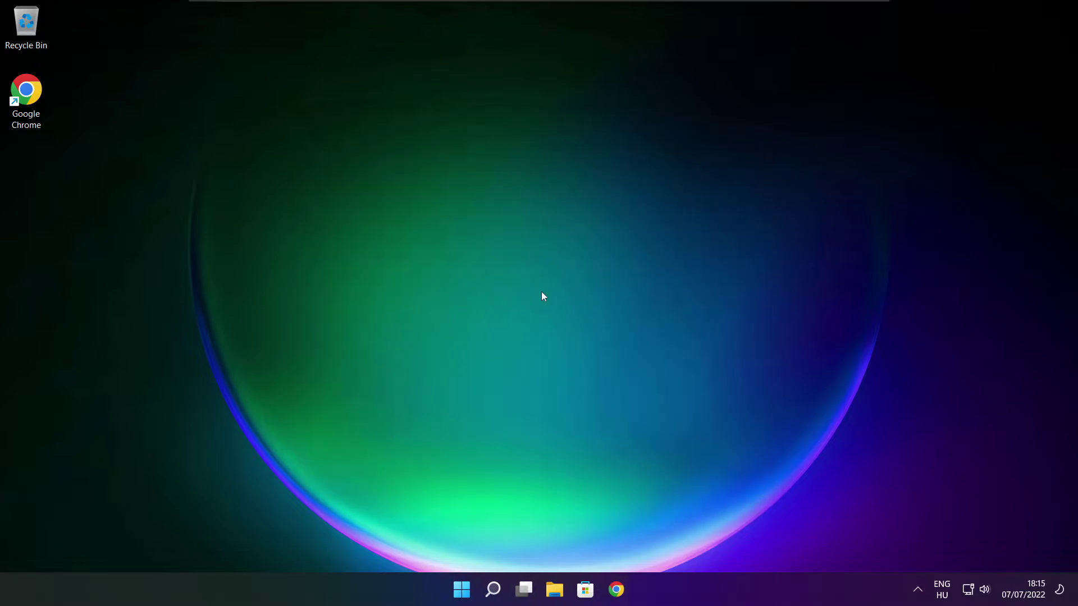
Step: Search 'updates' and run a Windows Update check, which reports up to date, then close Settings
click(492, 589)
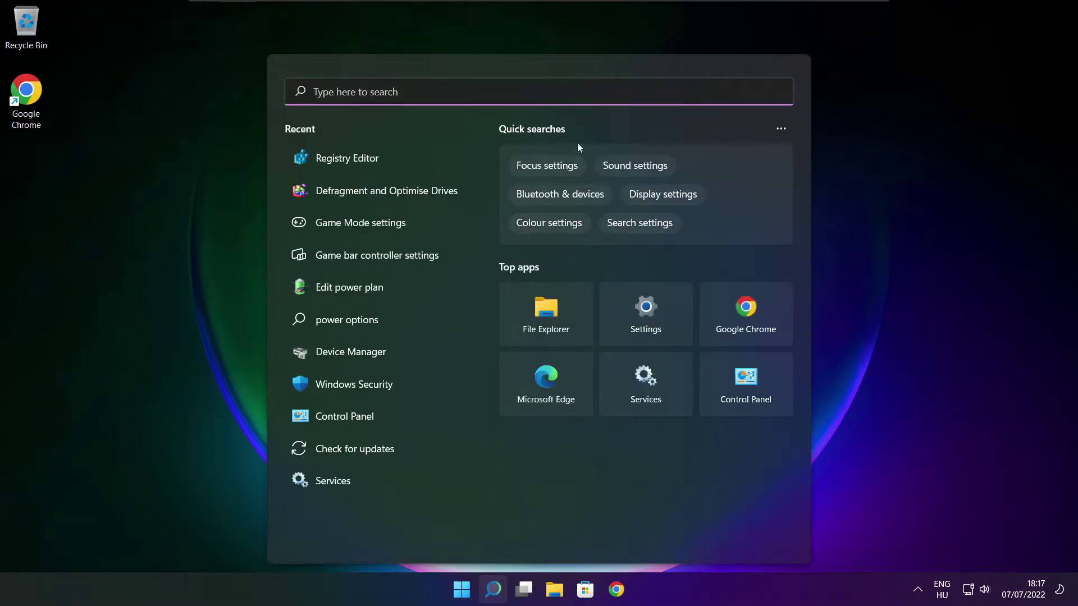
text(updates)
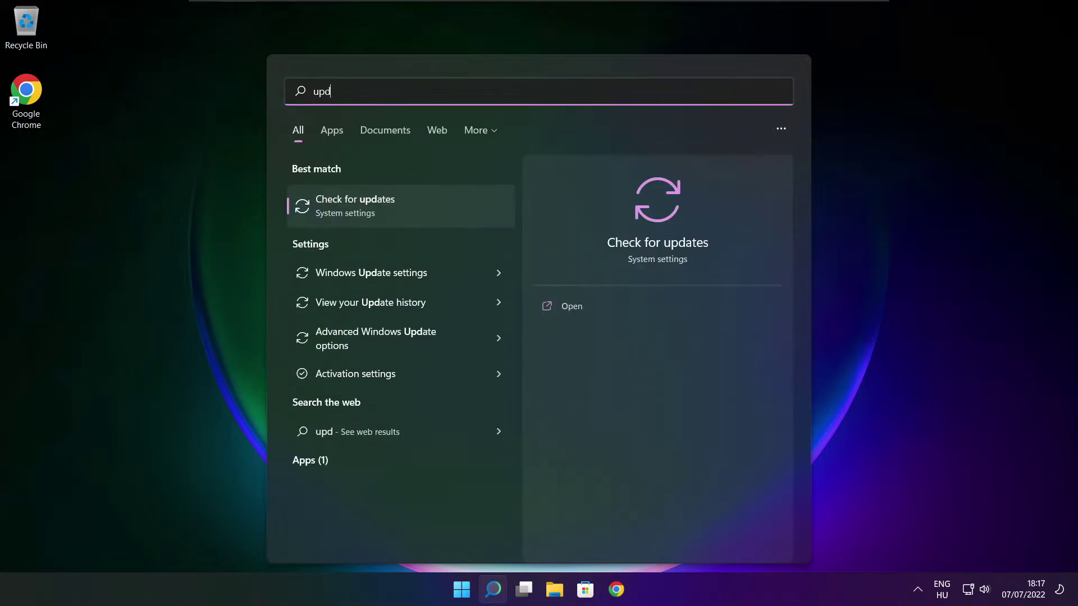
click(392, 209)
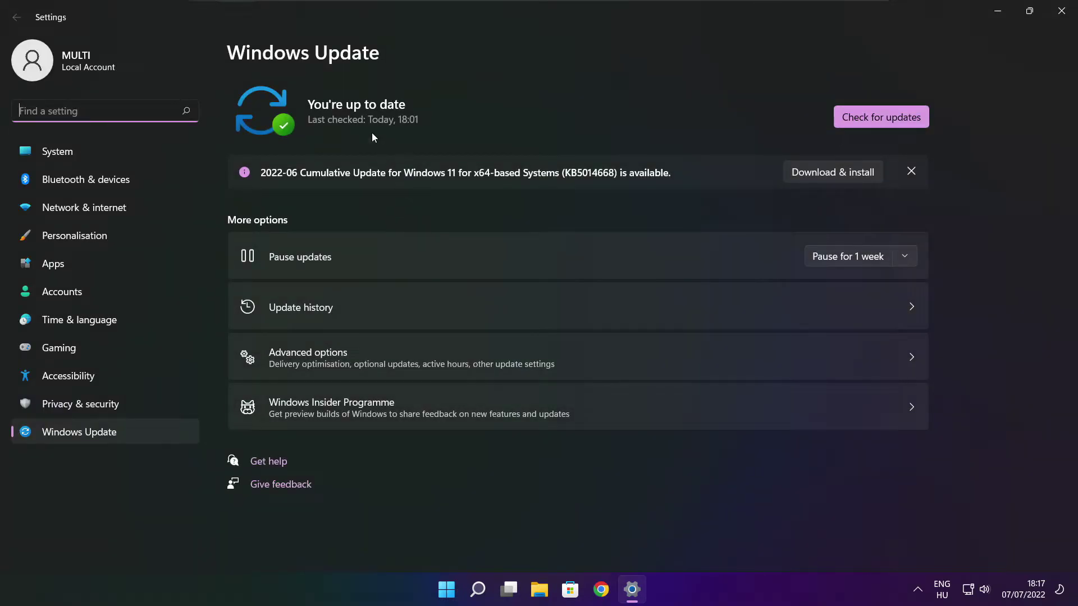
click(881, 116)
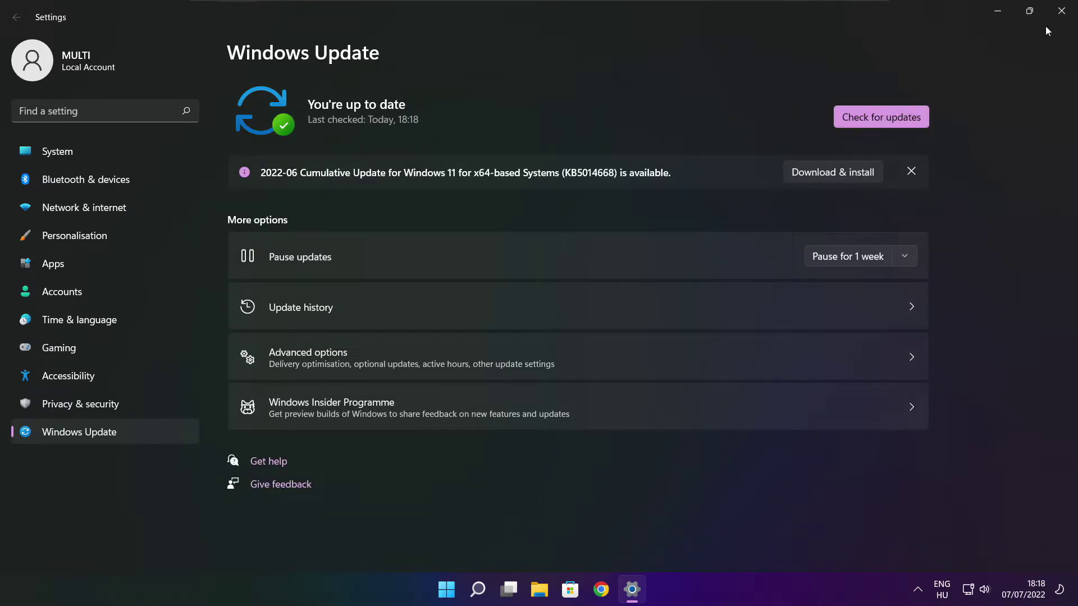
click(1060, 14)
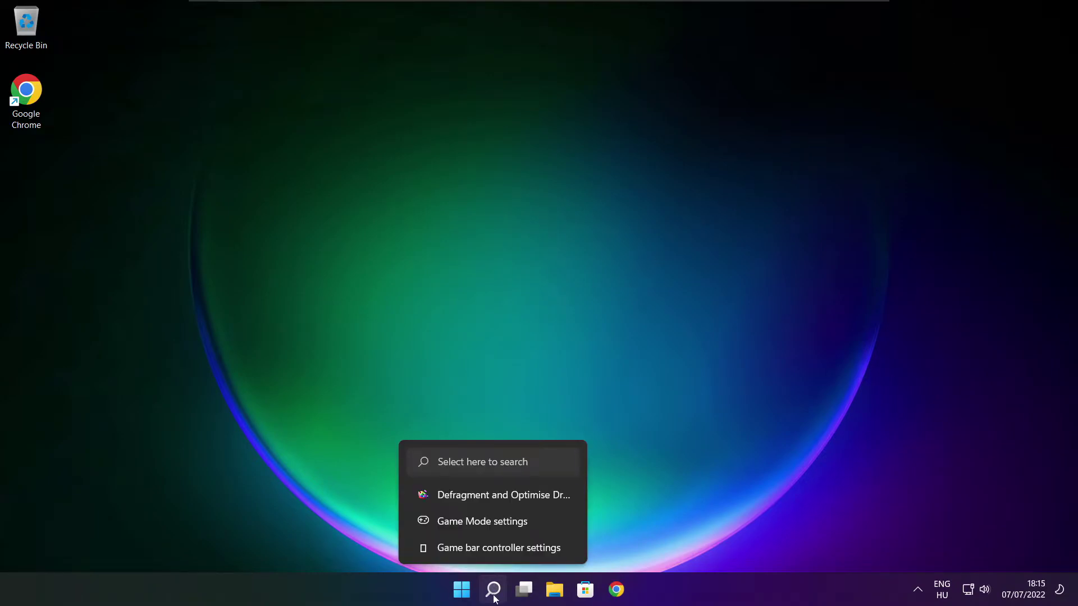
Step: Launch Registry Editor from a 'regedit' search and reposition its window
click(492, 590)
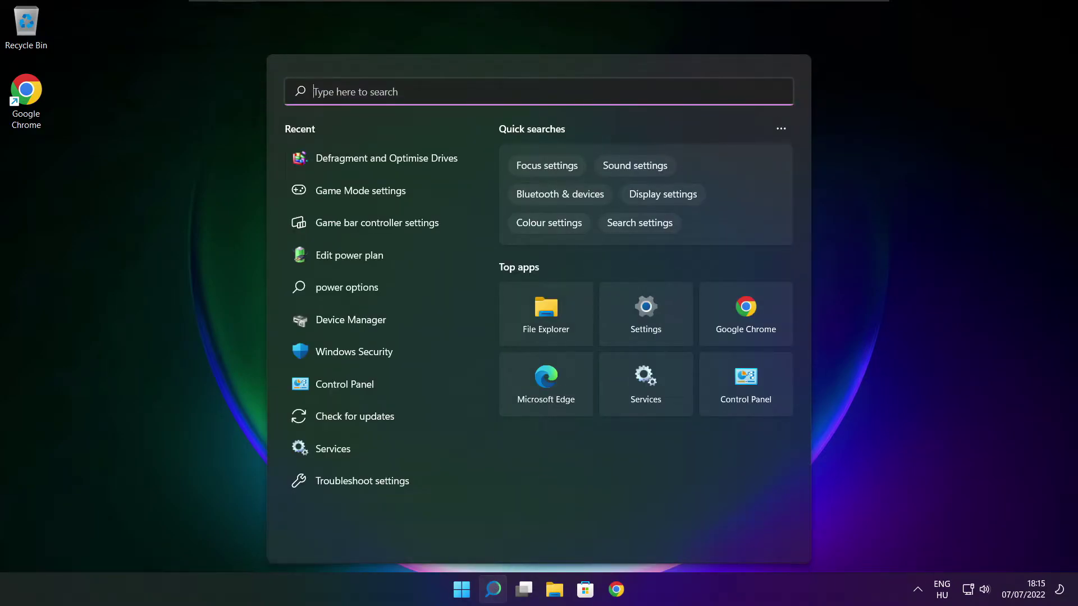
text(regedit)
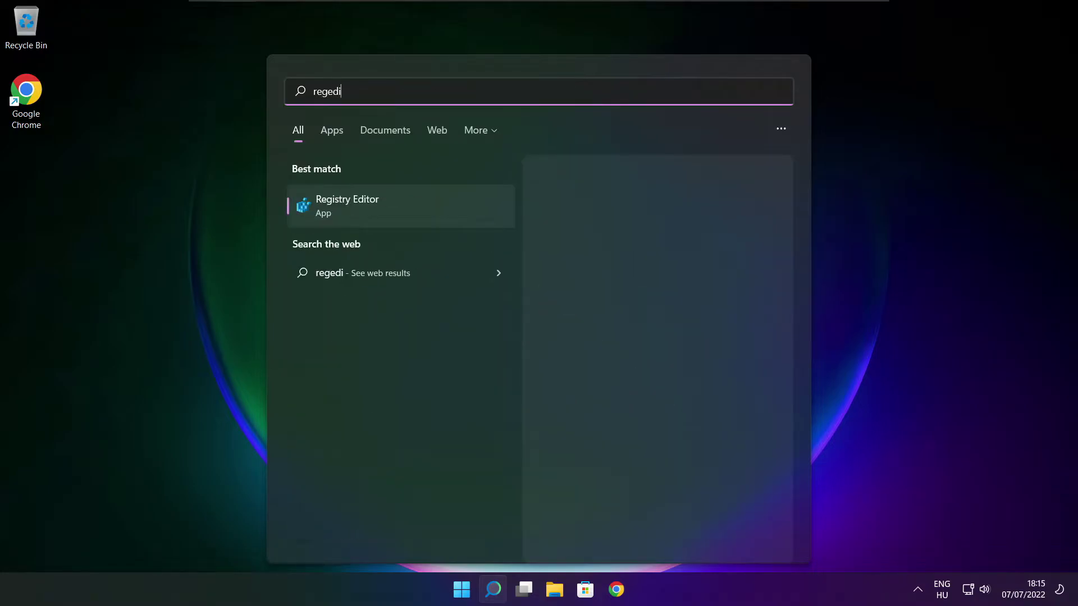
click(410, 206)
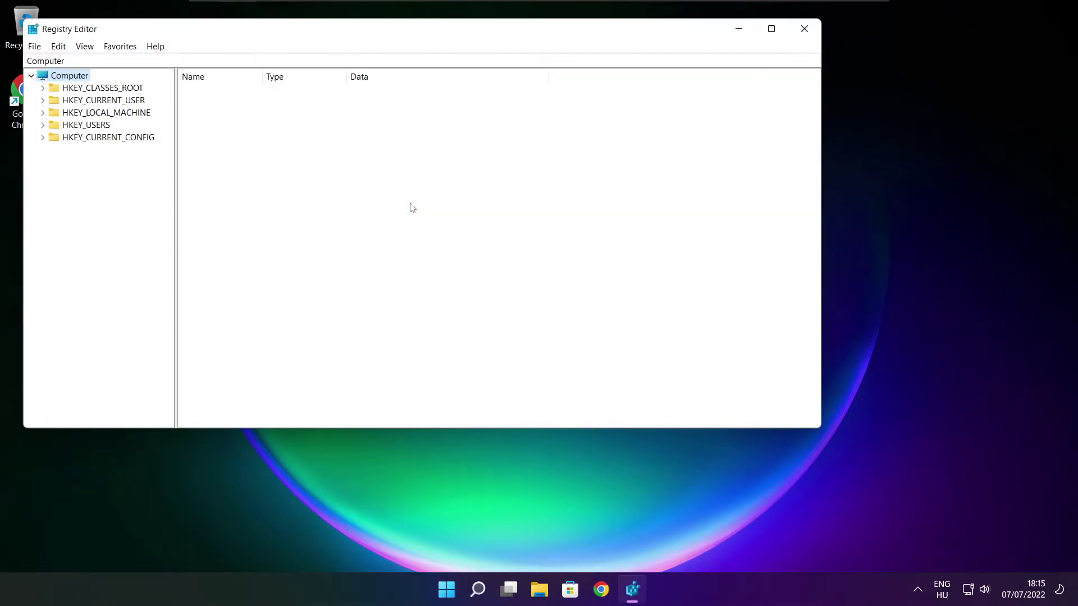
drag(324, 38, 438, 120)
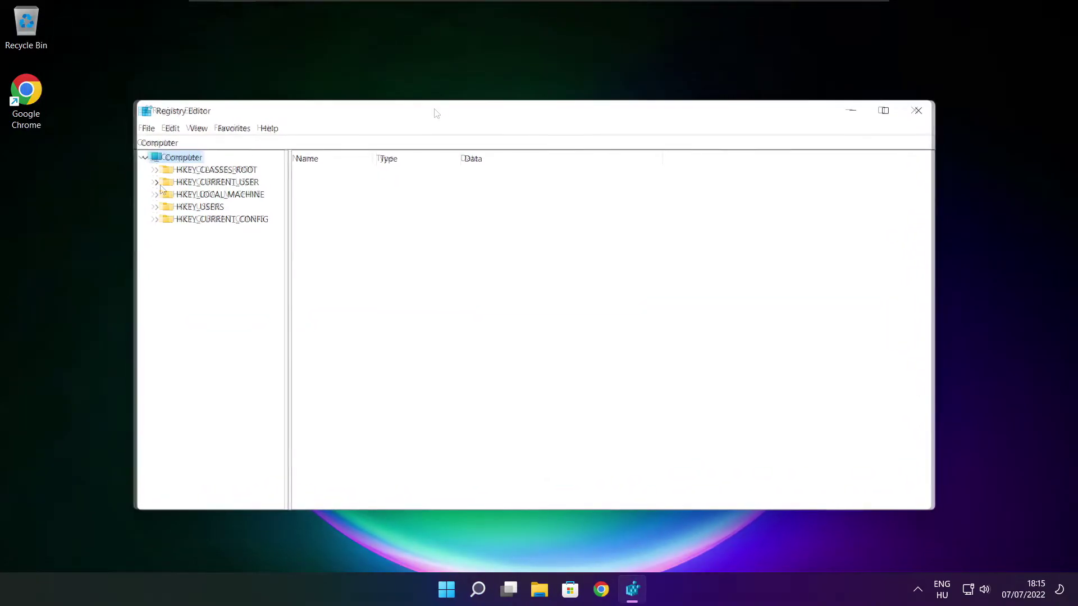
Step: Expand HKEY_CURRENT_USER and then System to reveal GameConfigStore
click(174, 184)
click(157, 183)
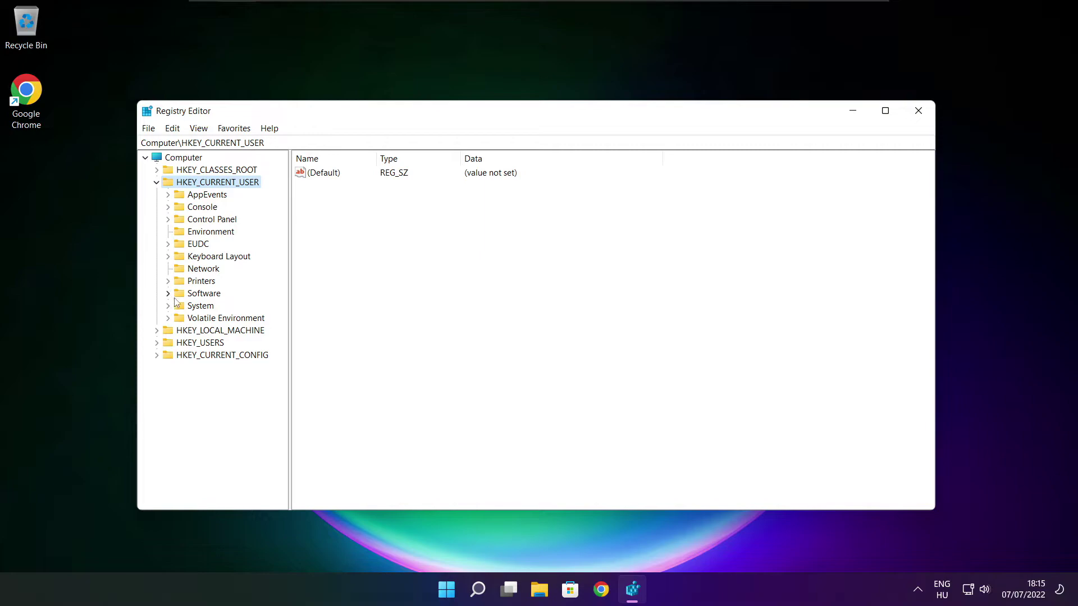
click(189, 309)
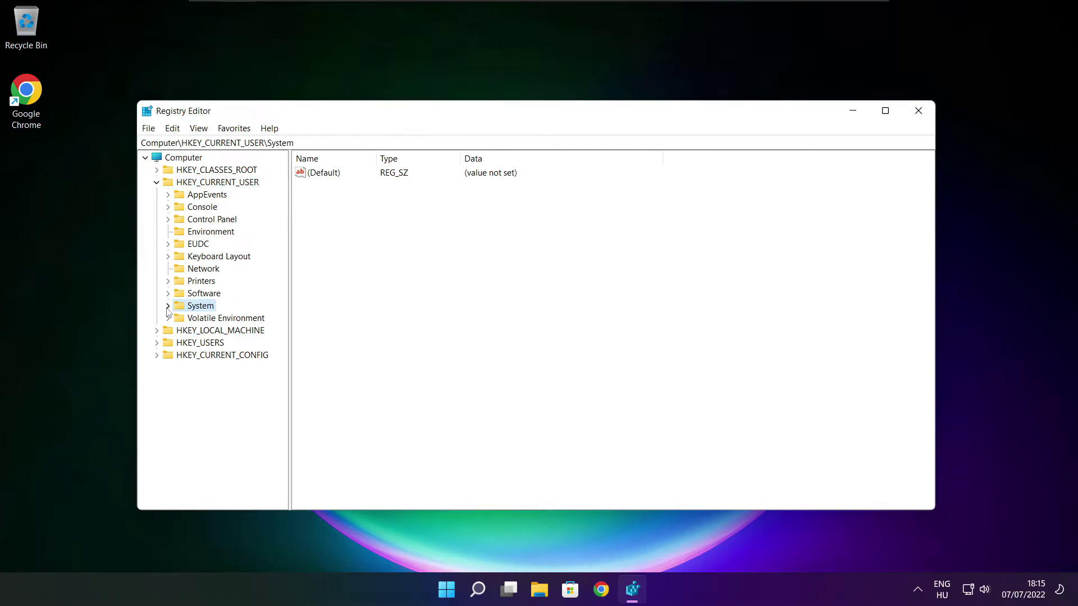
click(168, 306)
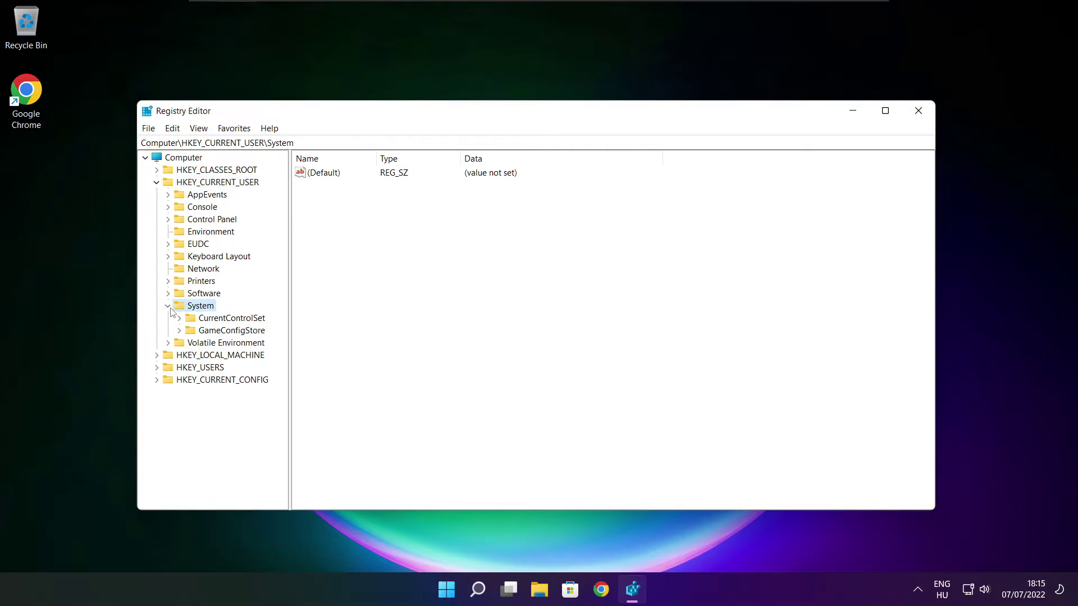
Step: Set GameDVR_Enabled under GameConfigStore to 0, then collapse HKEY_CURRENT_USER
click(219, 332)
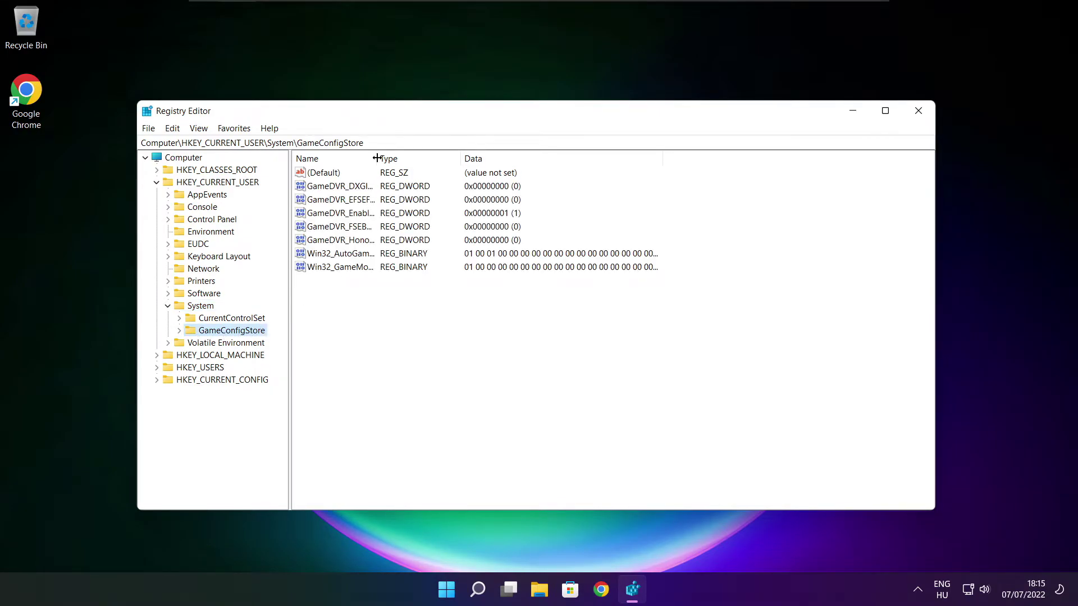
drag(376, 159, 473, 155)
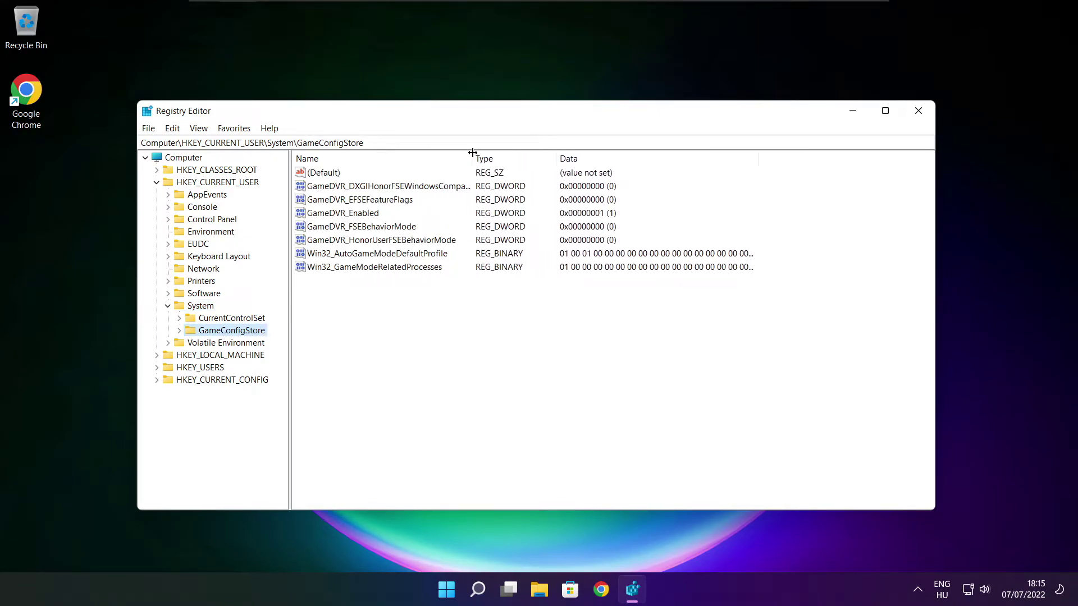
click(349, 216)
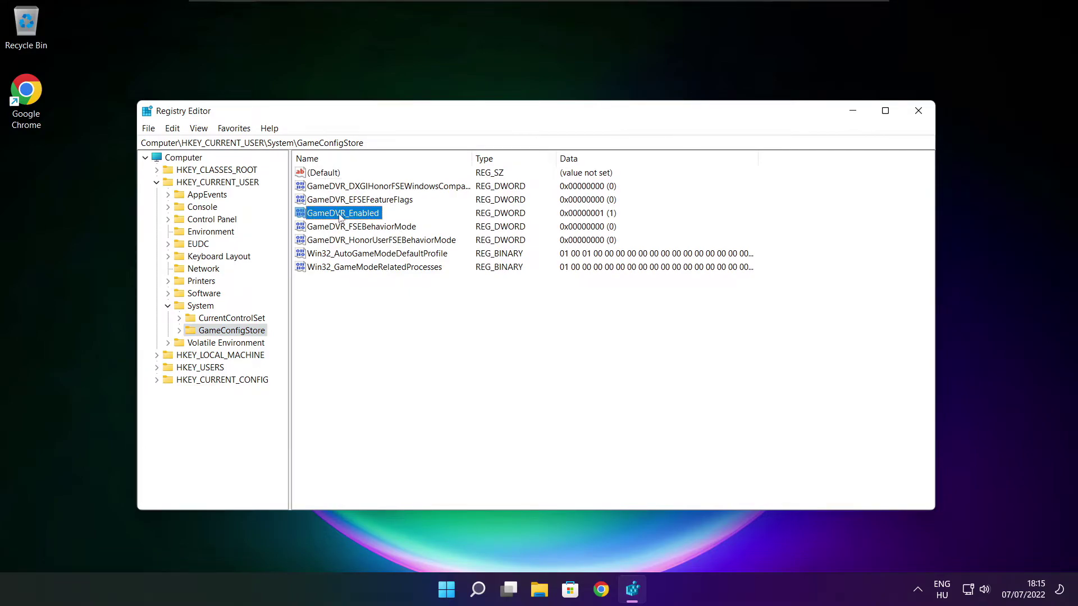
double_click(340, 216)
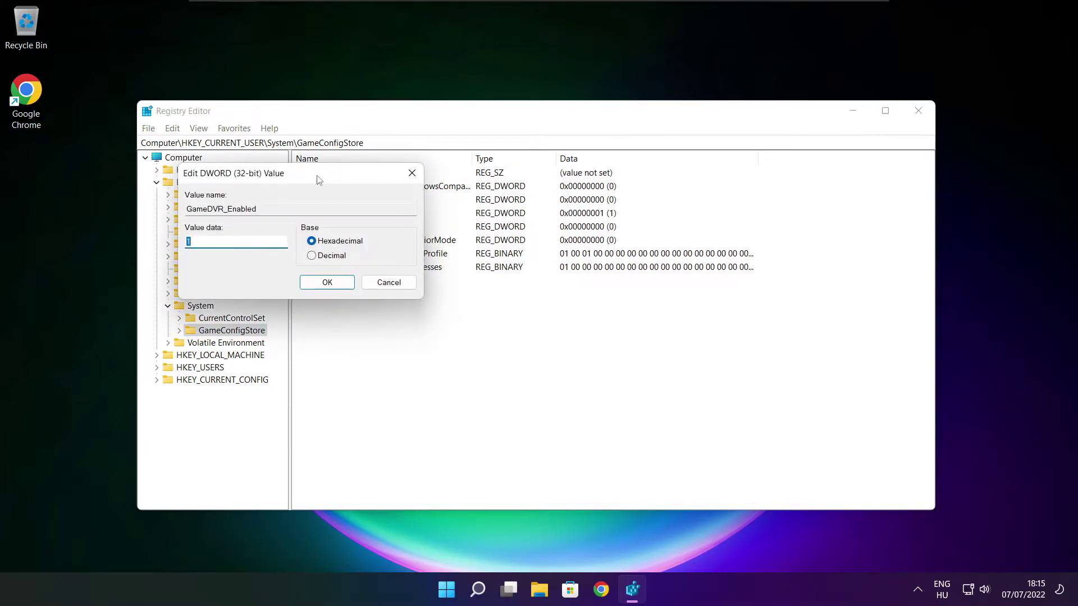
drag(319, 180, 567, 222)
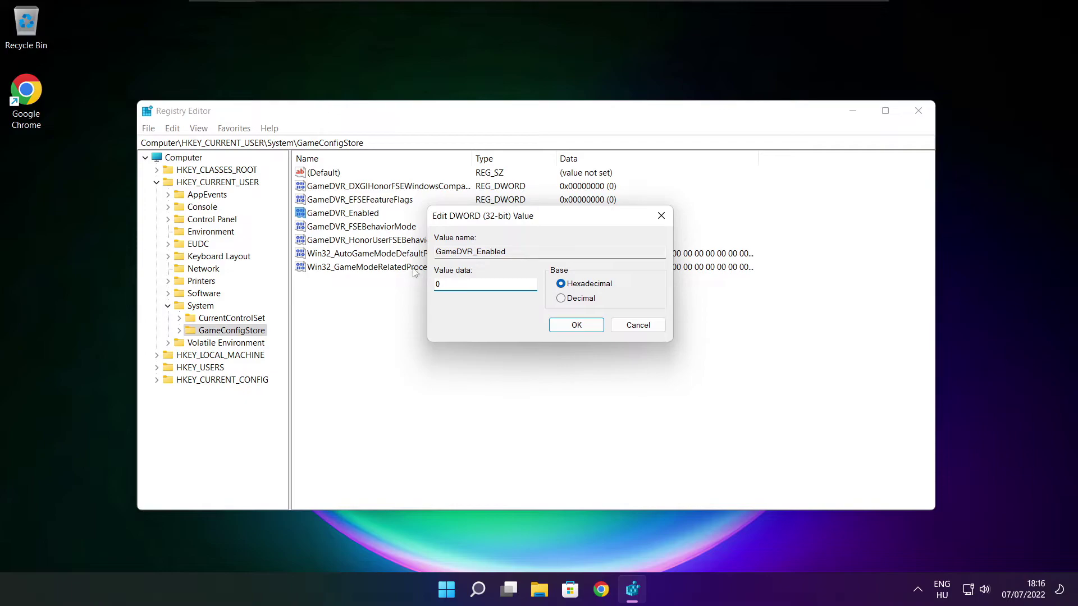
click(576, 325)
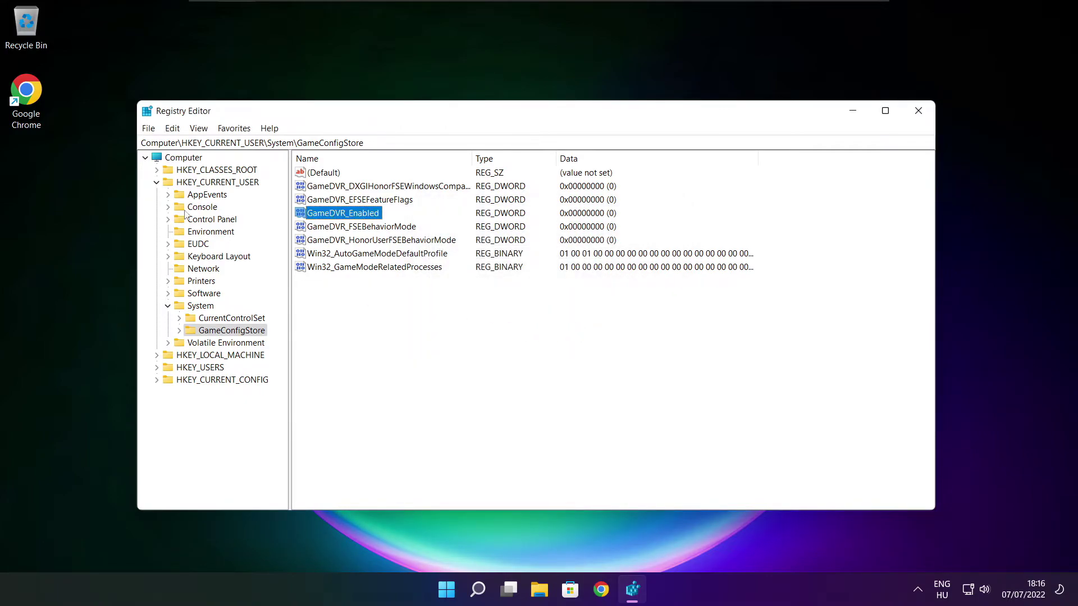
click(156, 183)
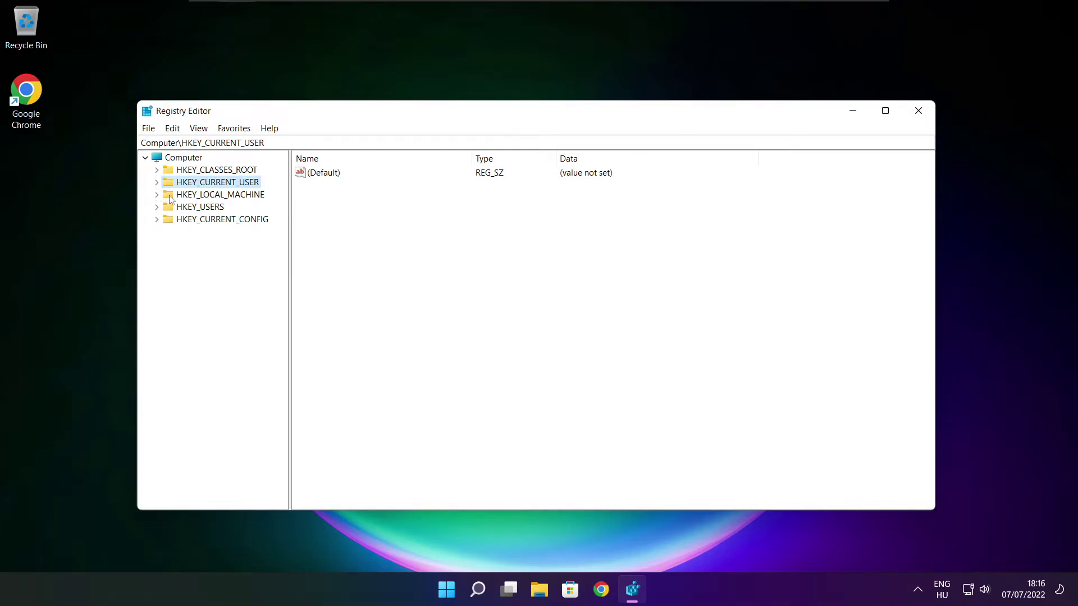
Step: Expand HKEY_LOCAL_MACHINE, then SOFTWARE, then Microsoft in the key tree
click(171, 196)
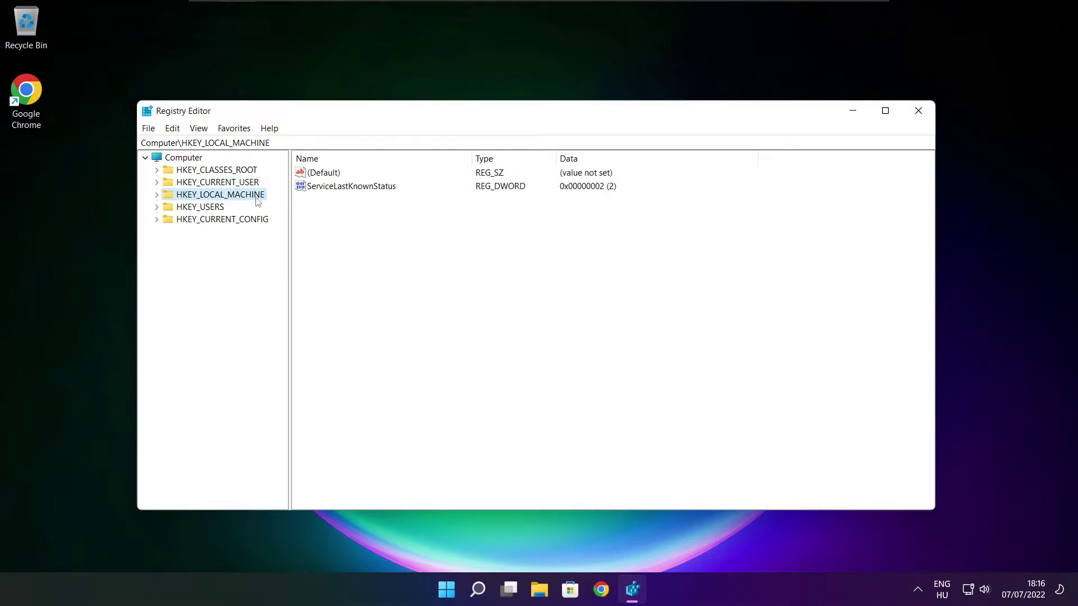
click(157, 196)
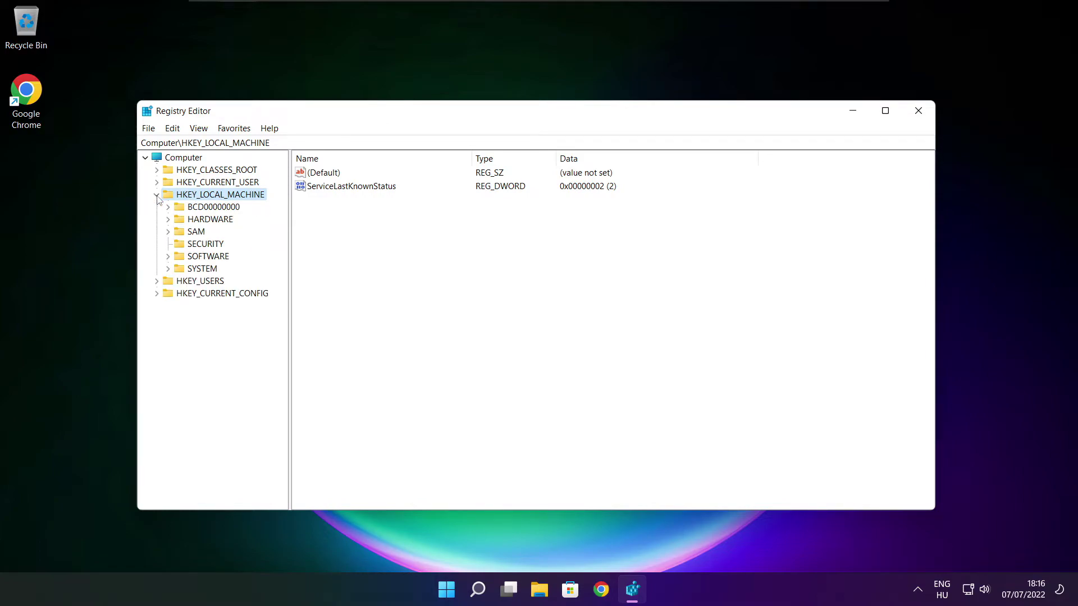
click(192, 259)
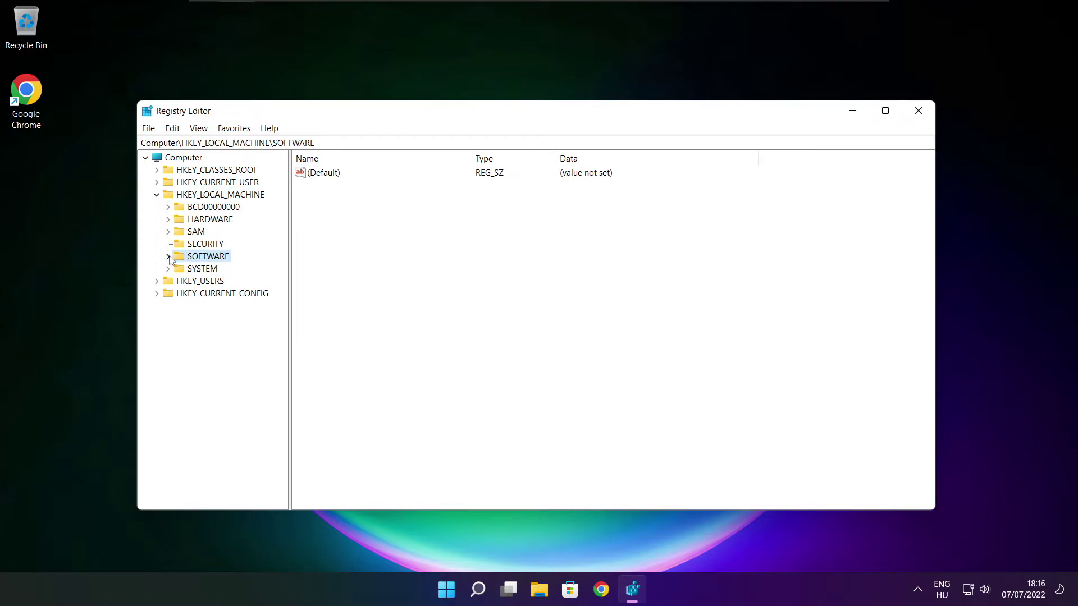
click(168, 257)
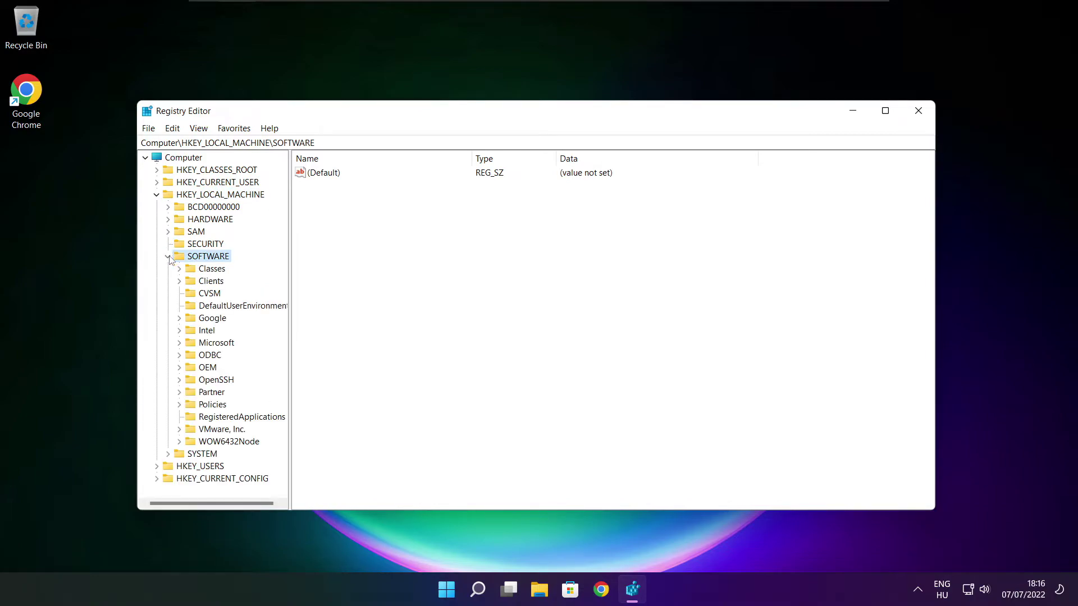
click(201, 346)
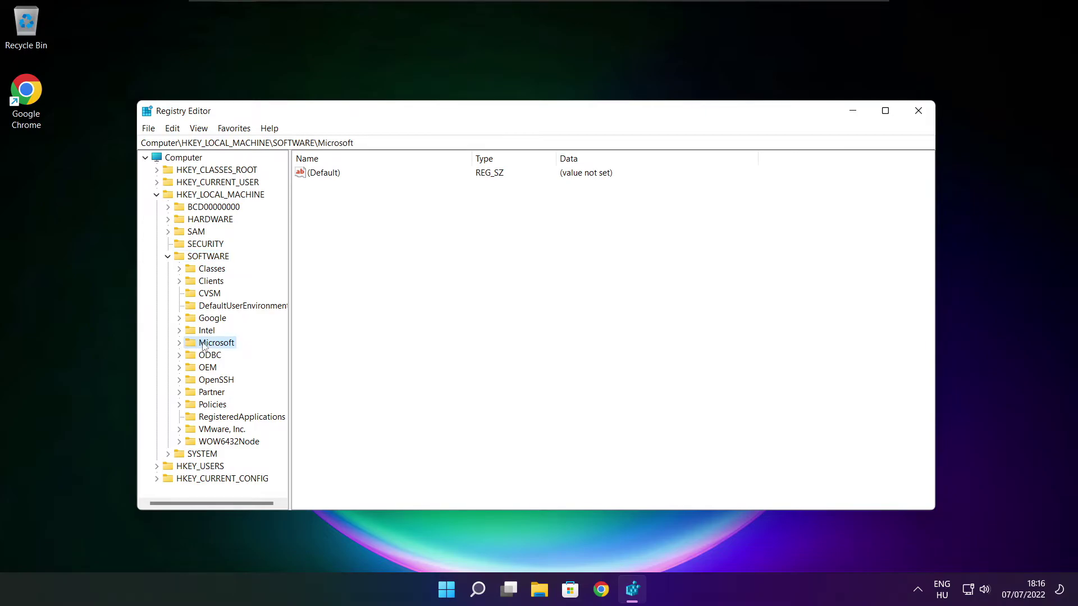
click(180, 343)
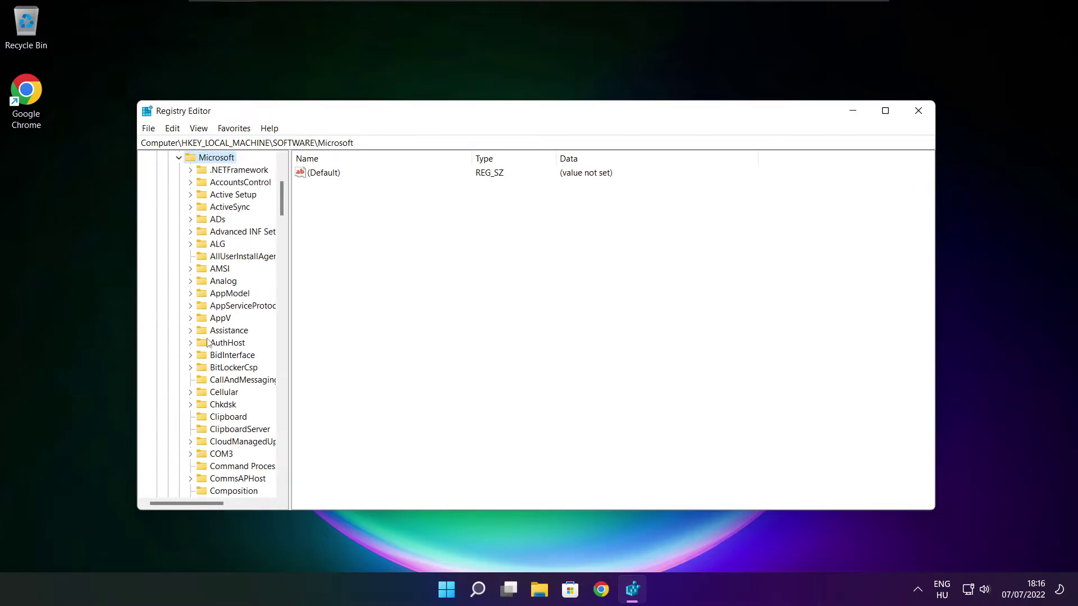
Step: Expand PolicyManager and its default subkey
scroll(222, 337, down, 15)
scroll(222, 336, down, 20)
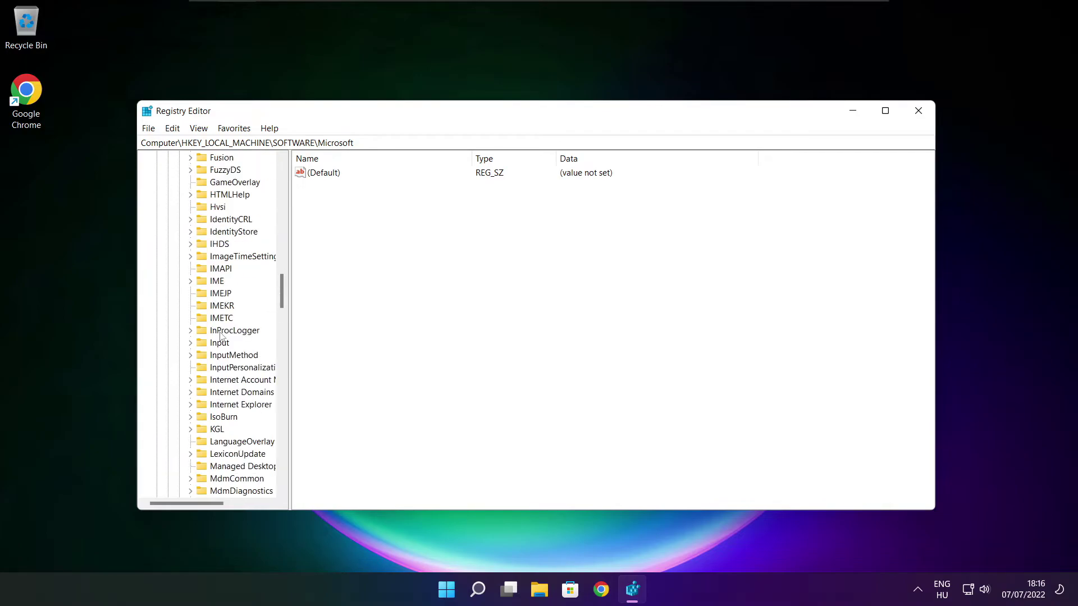
scroll(220, 335, down, 5)
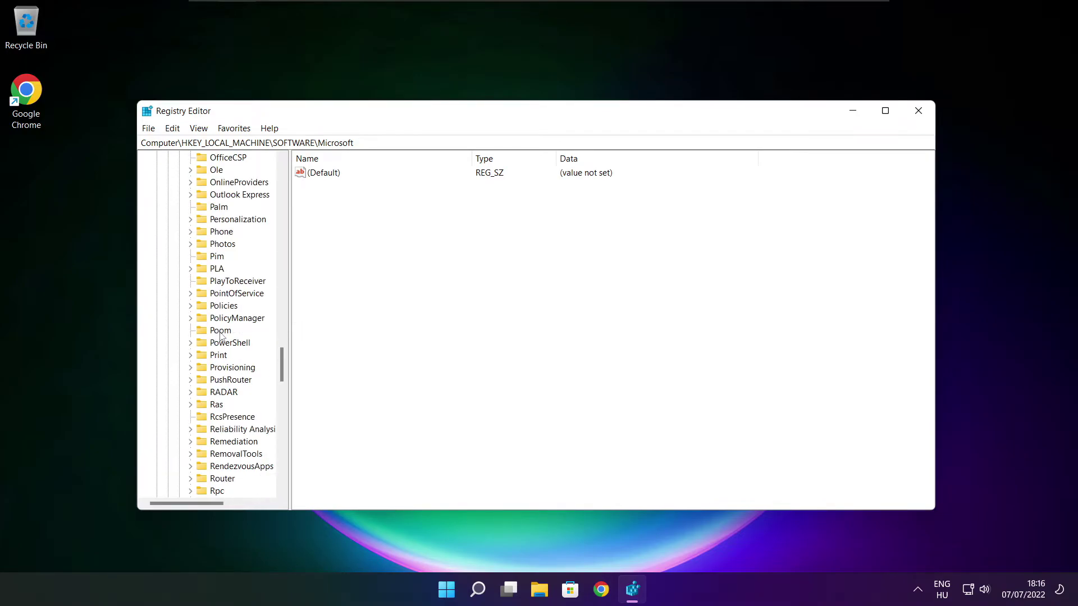
scroll(221, 336, down, 1)
scroll(220, 336, up, 1)
click(206, 321)
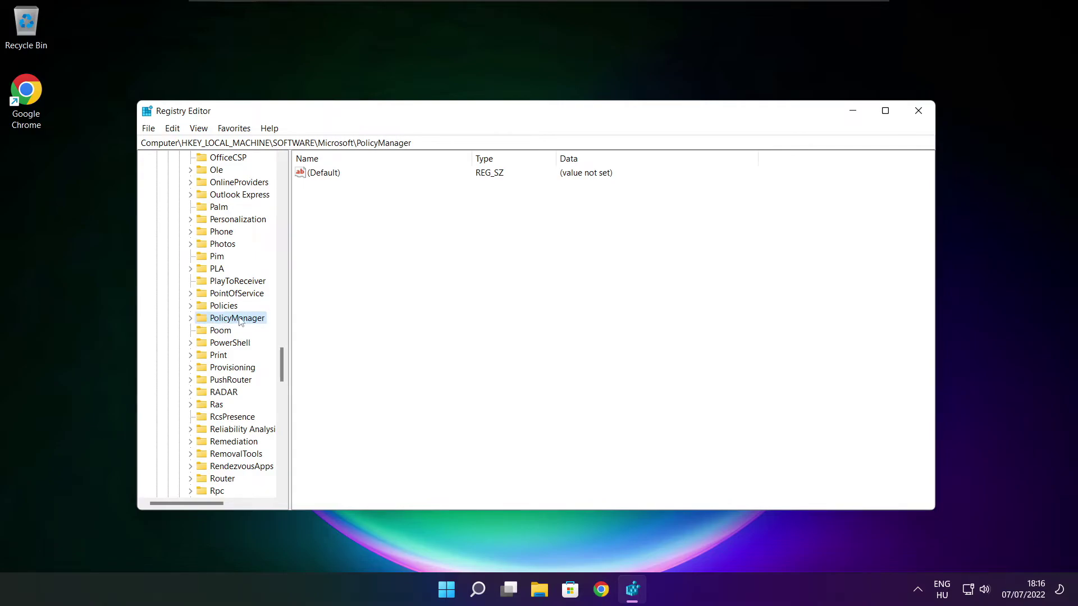
click(190, 319)
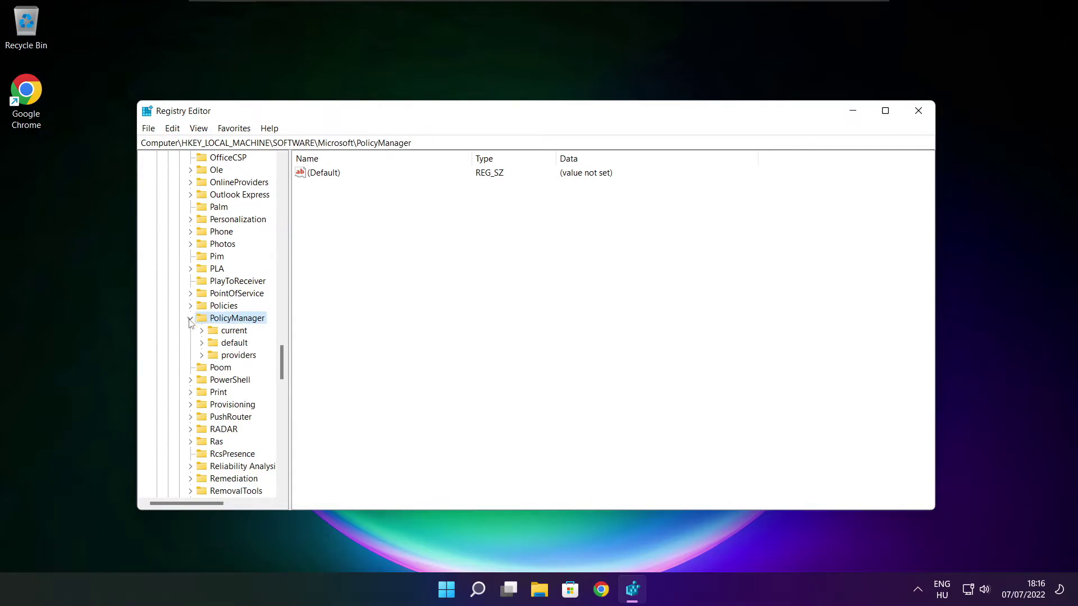
click(233, 346)
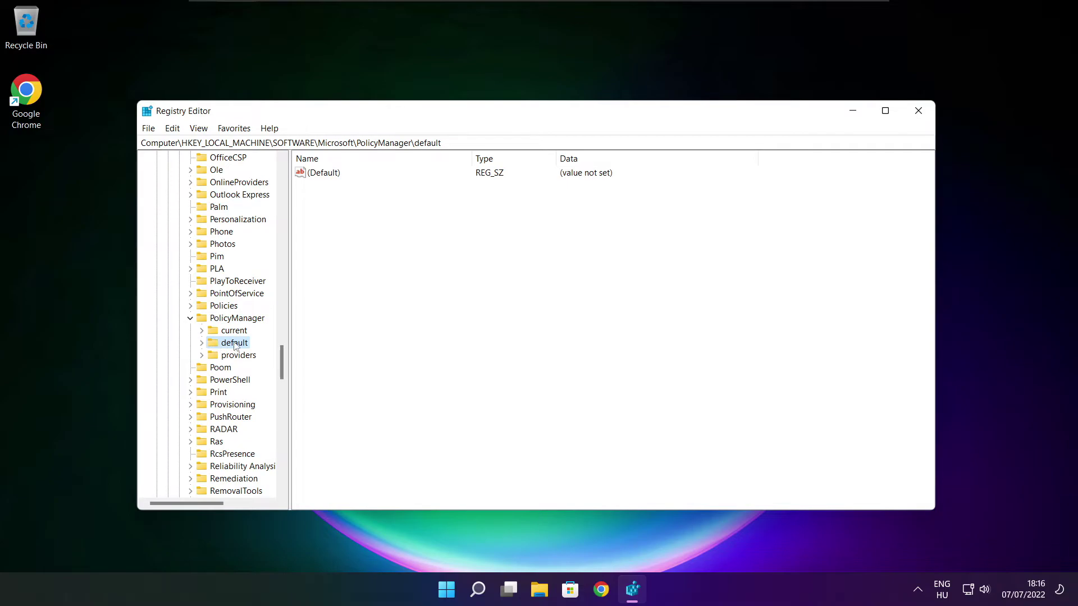
click(202, 344)
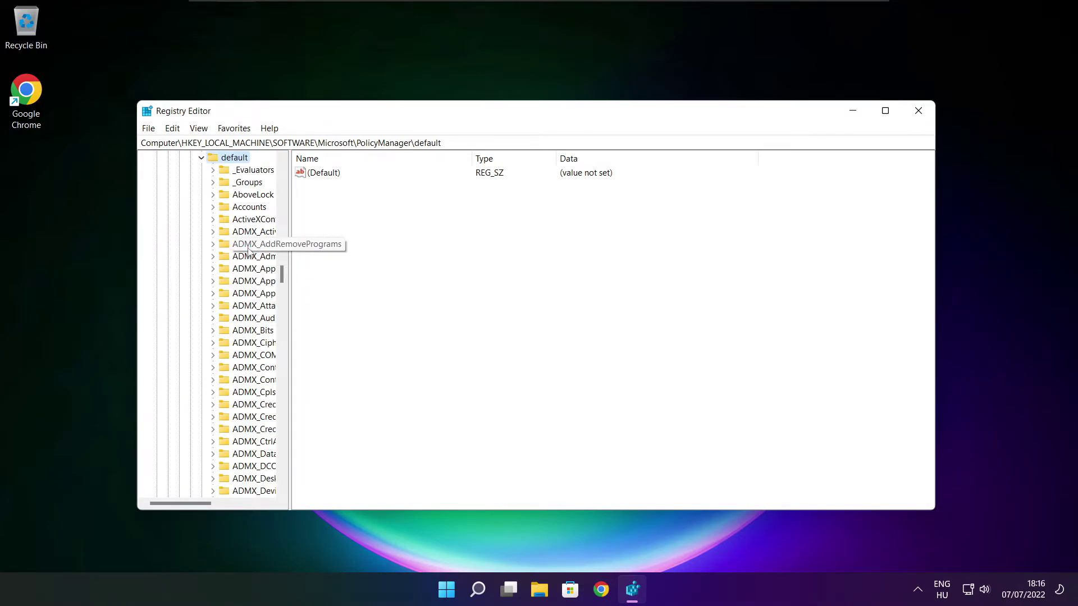
Step: Widen the key tree and expand ApplicationManagement to show AllowGameDVR
scroll(249, 251, down, 20)
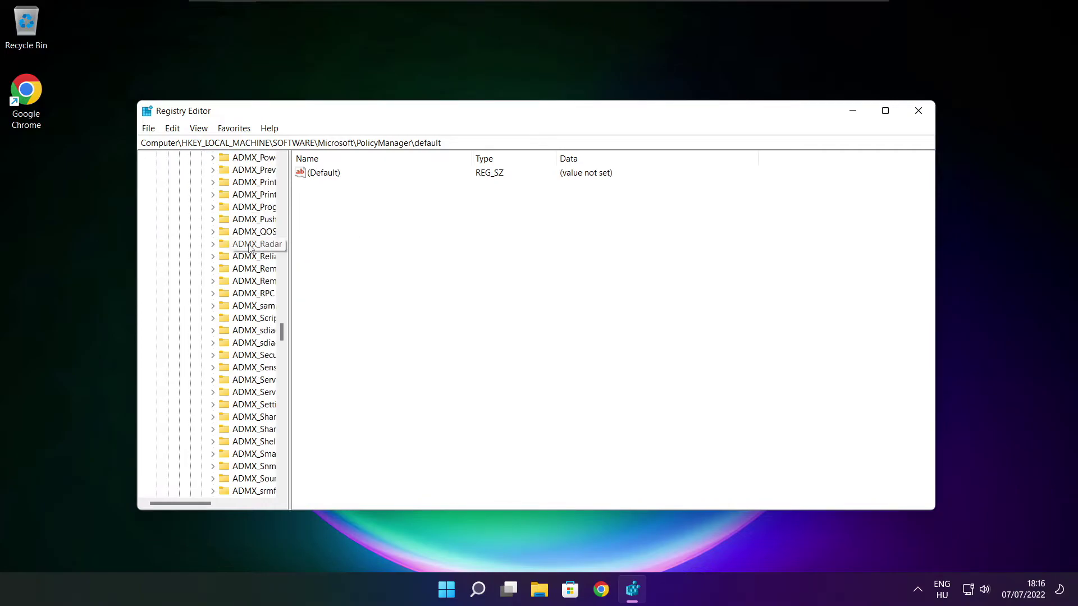
scroll(250, 247, down, 20)
drag(289, 244, 357, 243)
scroll(308, 243, up, 1)
click(223, 231)
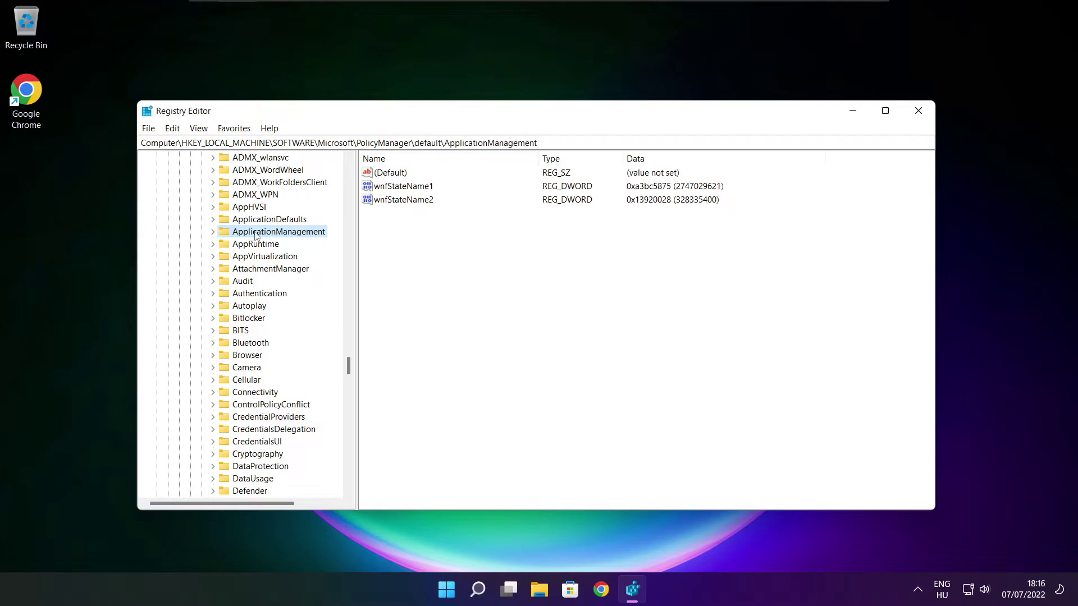
click(212, 232)
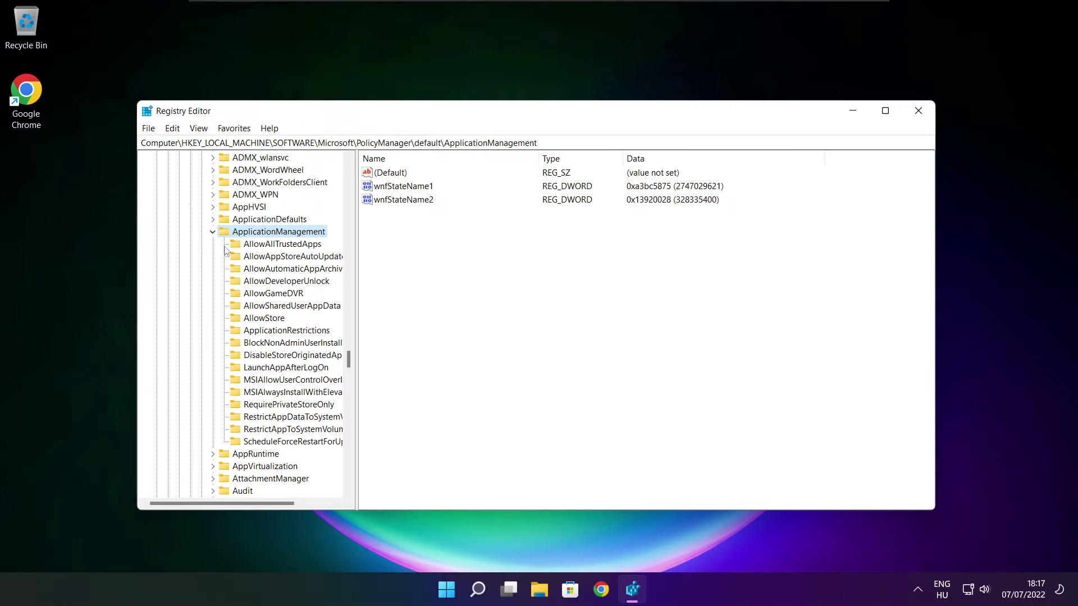
Step: Change the 'value' DWORD under AllowGameDVR from 1 to 0
drag(358, 283, 369, 283)
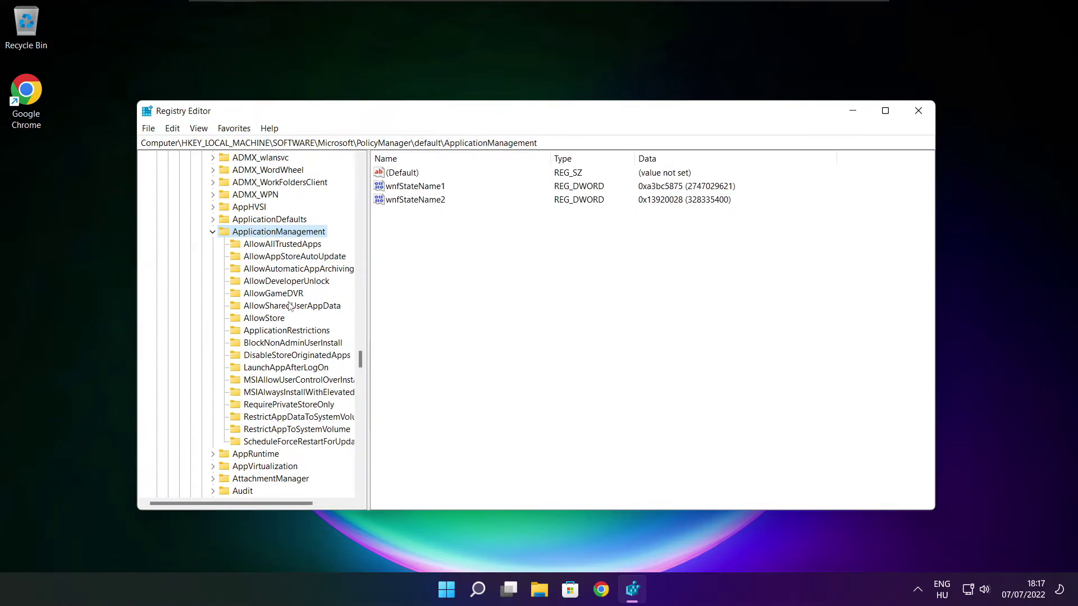
click(273, 294)
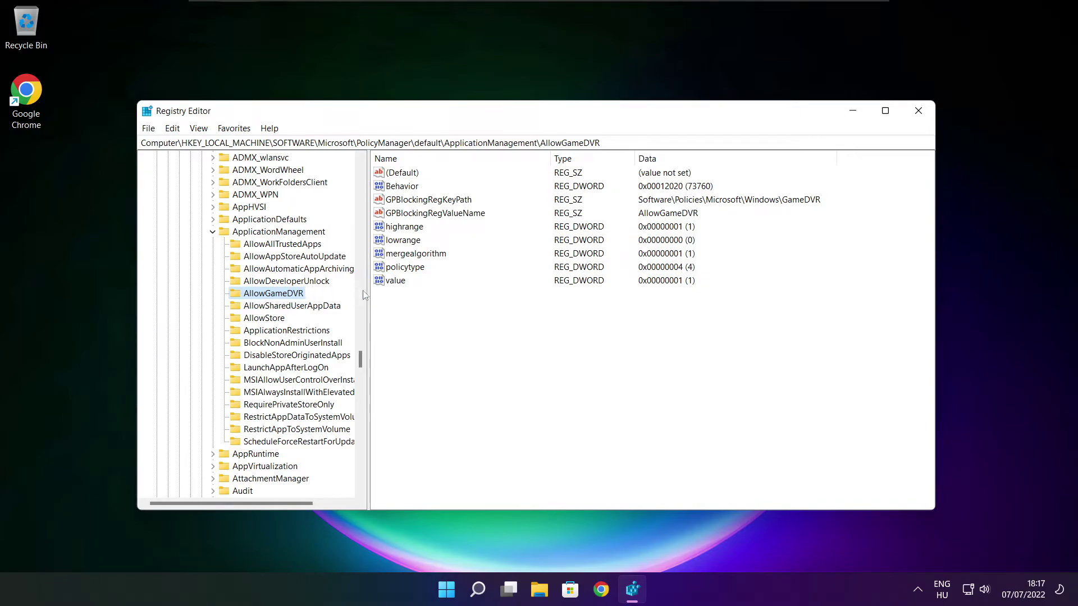
click(396, 282)
double_click(401, 281)
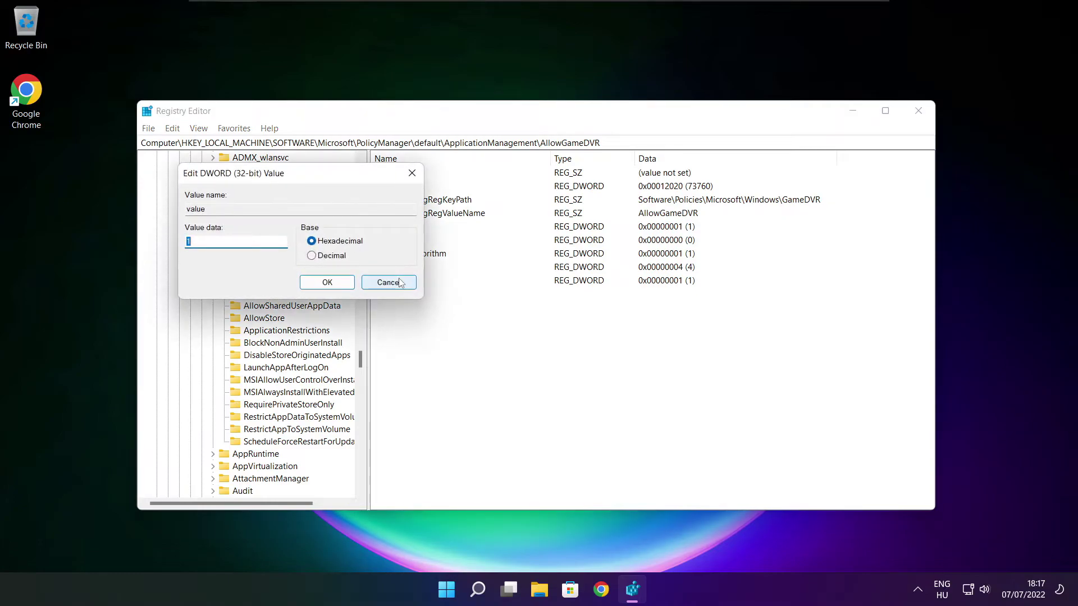
drag(301, 181, 546, 224)
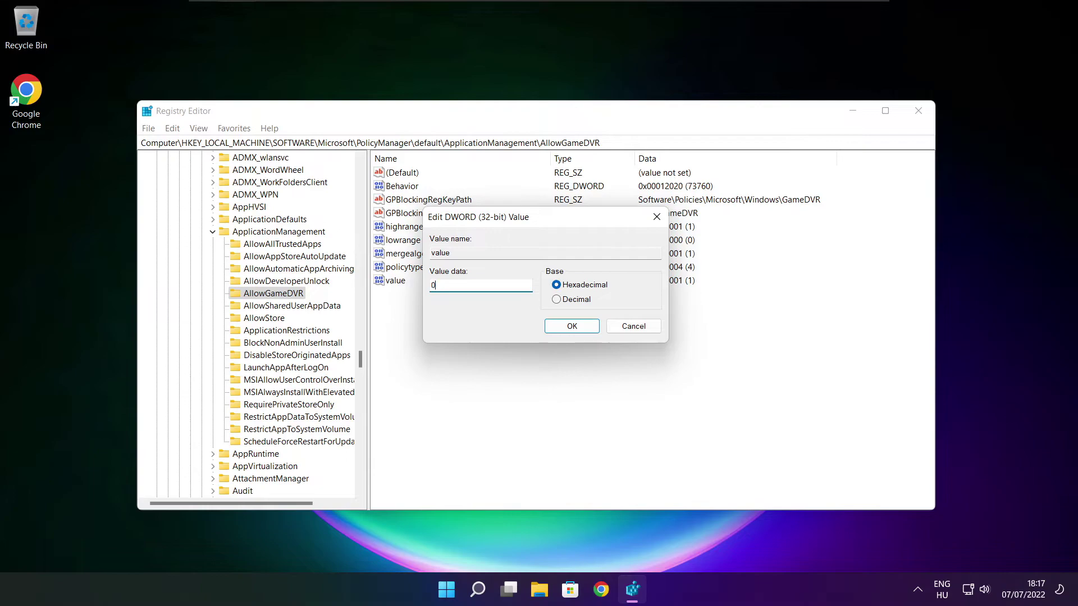
click(571, 330)
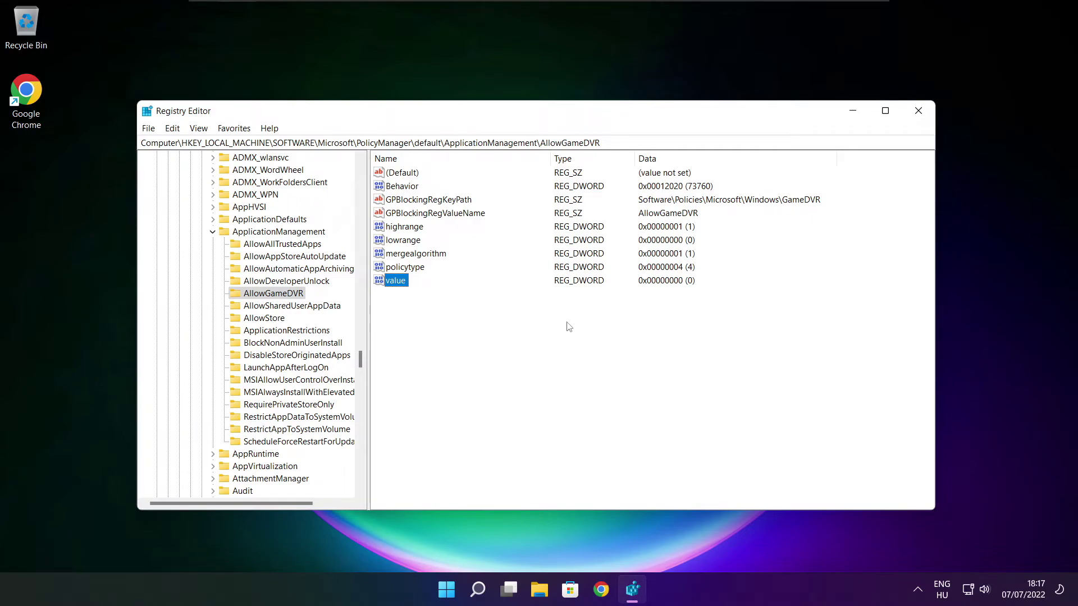
Step: Close Registry Editor and bring the DirectX download page back up in Chrome
click(920, 114)
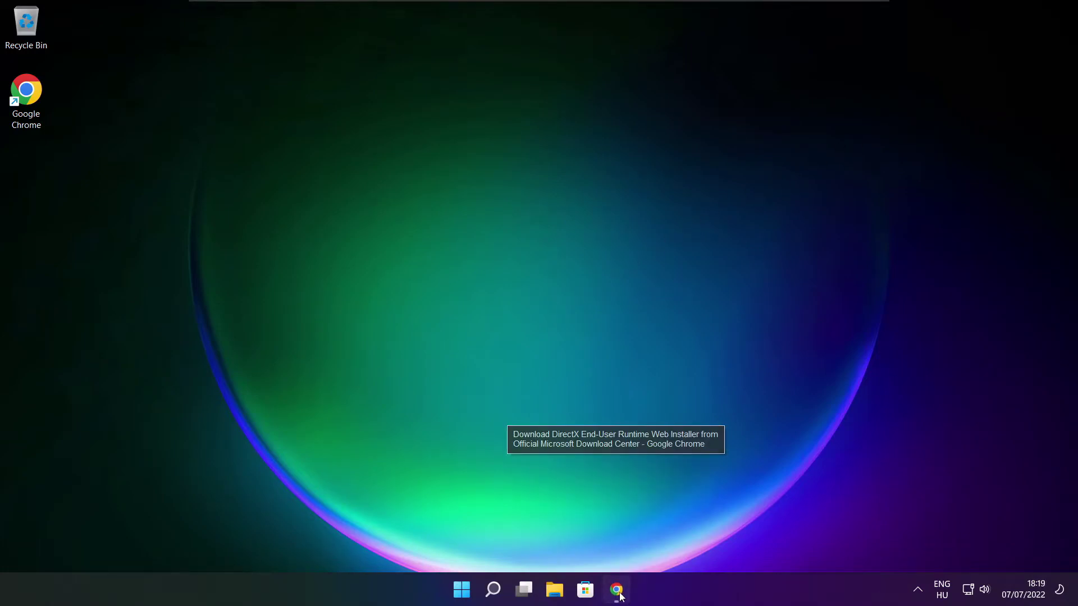
click(617, 590)
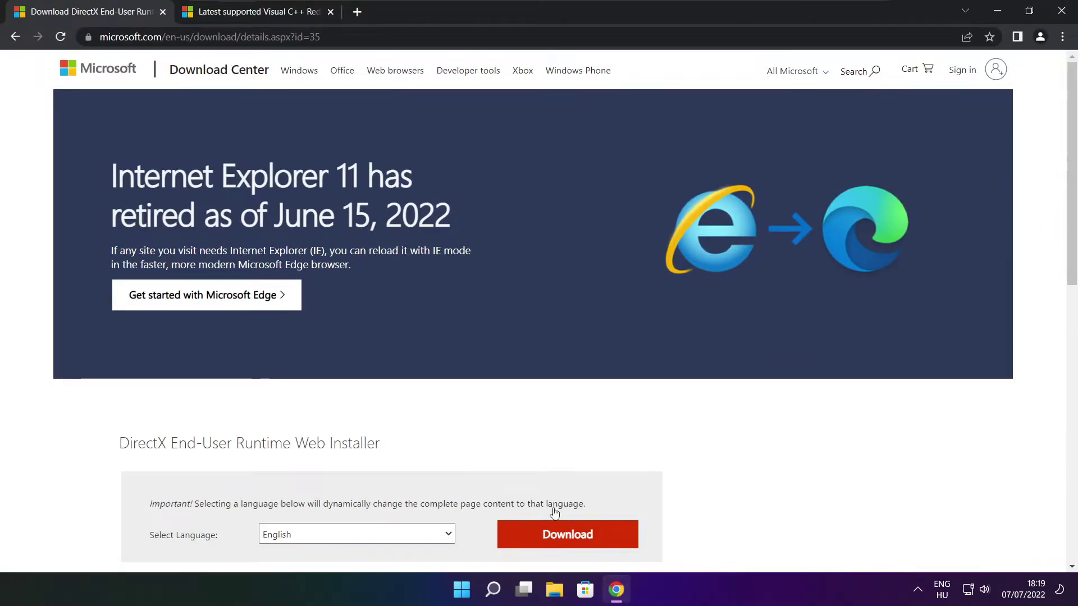
key(ctrl+l)
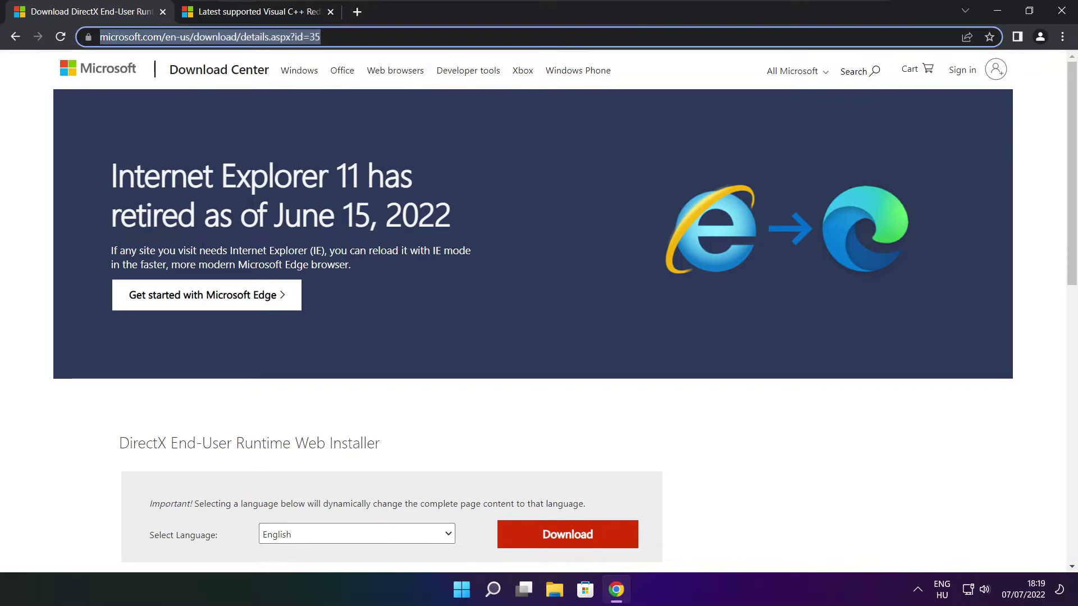
key(End)
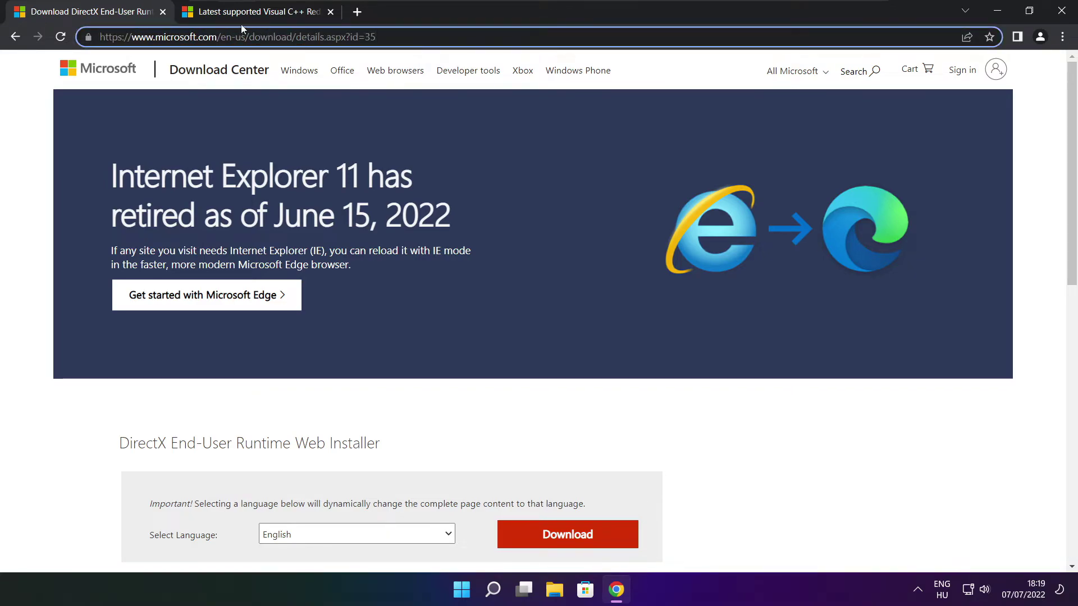
click(388, 408)
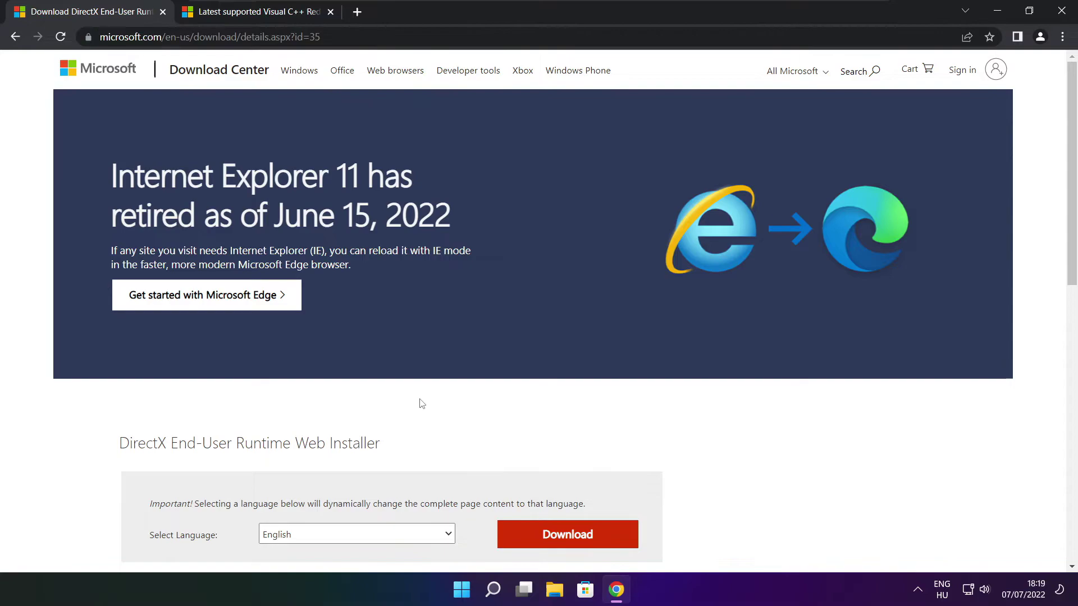
Step: Download the DirectX End-User Runtime Web Installer, dxwebsetup.exe
scroll(1071, 247, down, 4)
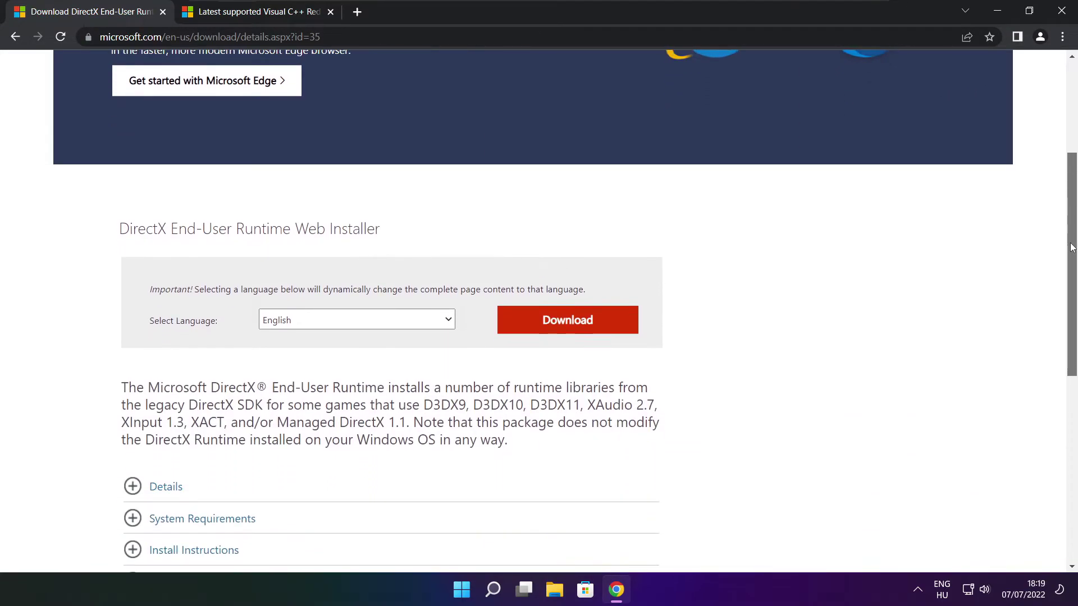
drag(397, 233, 460, 238)
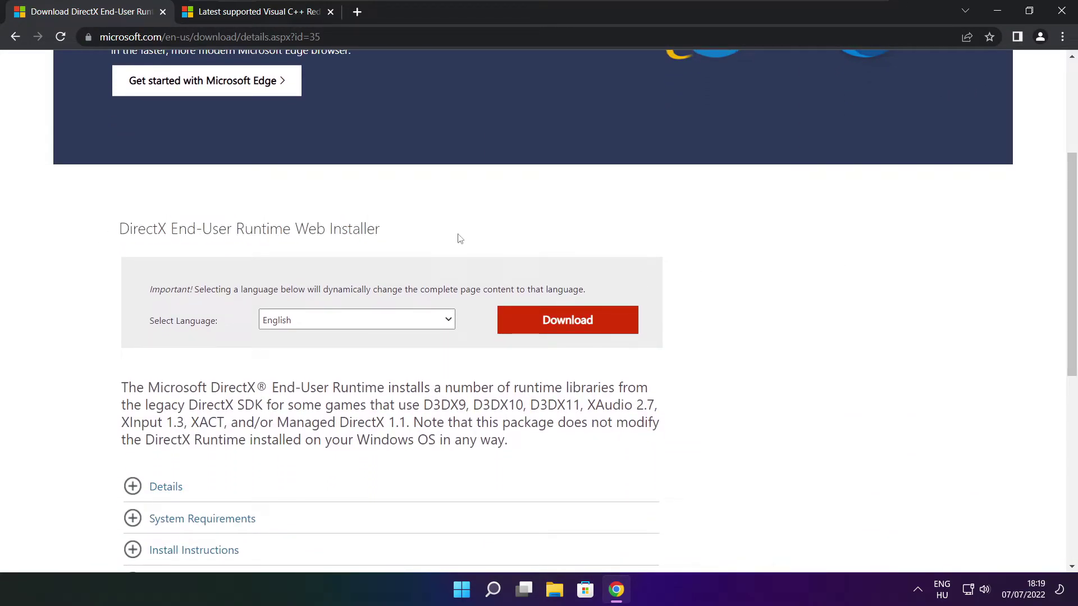
click(572, 325)
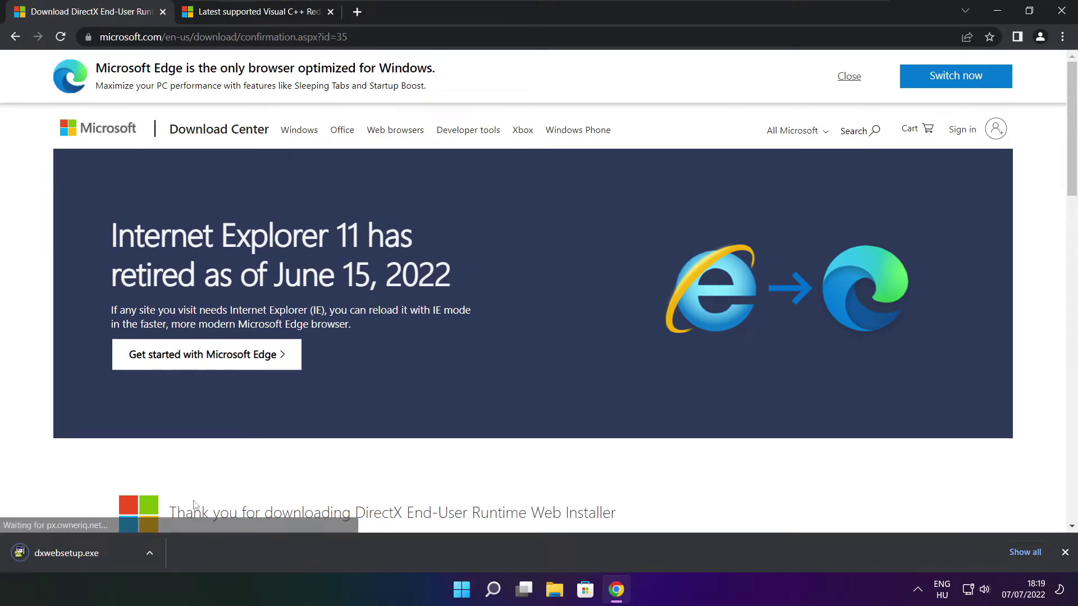
Step: Run dxwebsetup.exe, accept the licence agreement and decline the optional Bing Bar
click(101, 553)
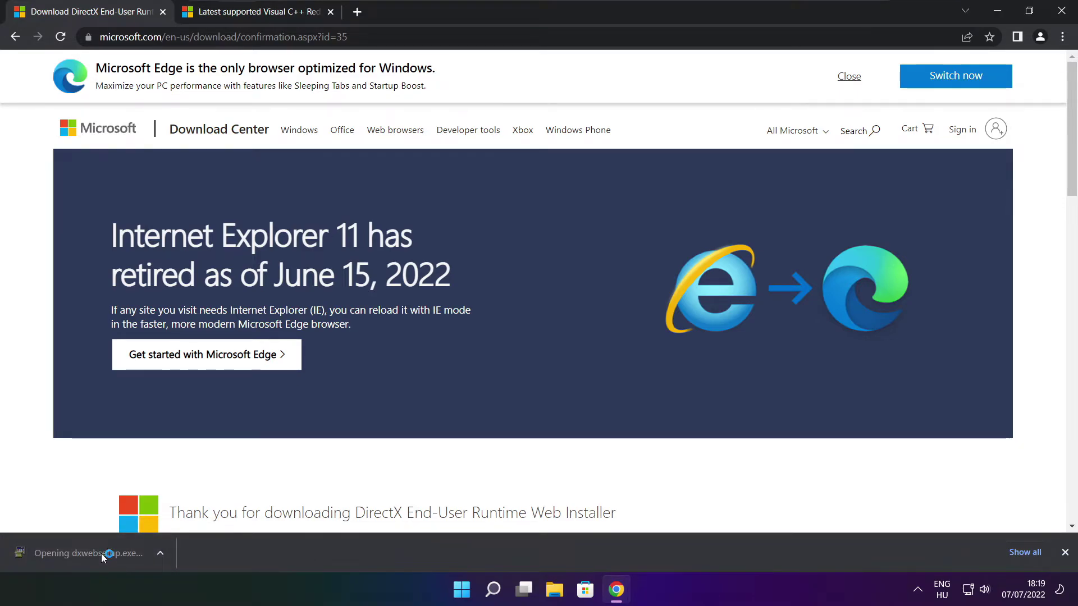
drag(246, 99, 516, 163)
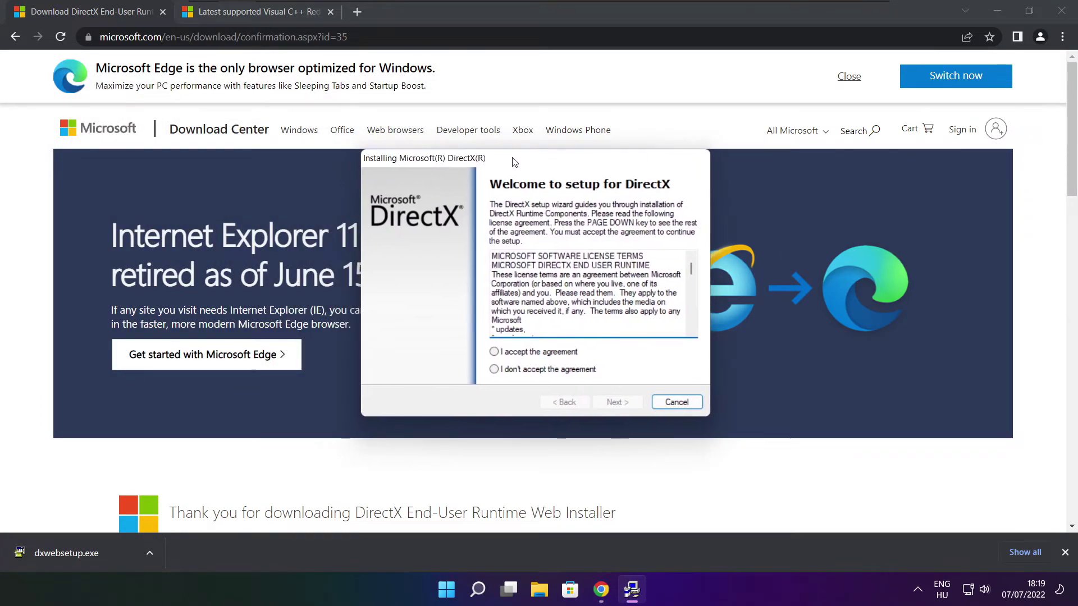
drag(691, 267, 678, 345)
click(522, 352)
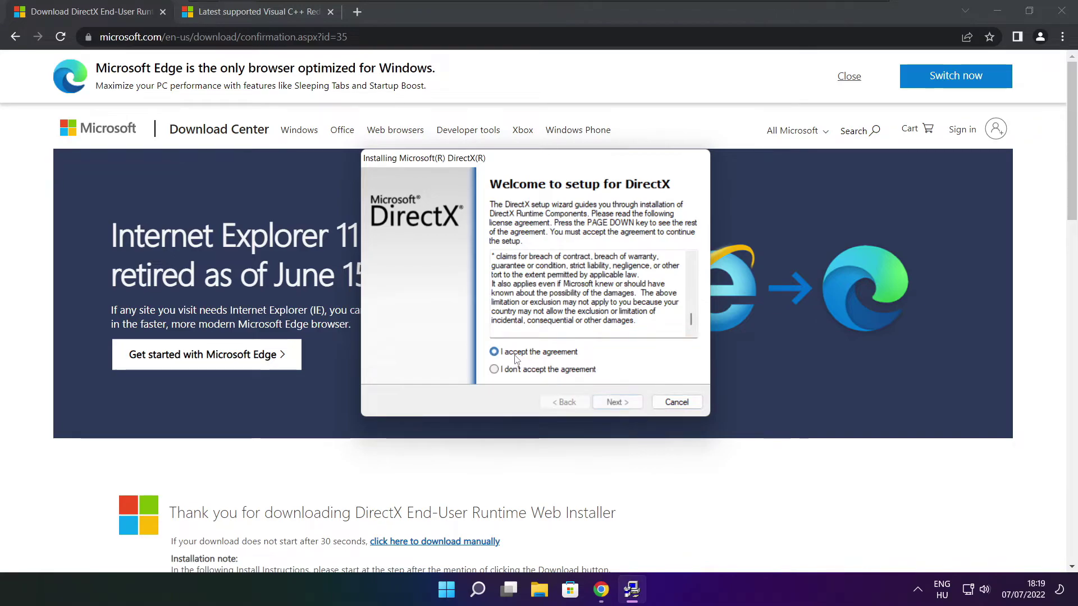
click(617, 402)
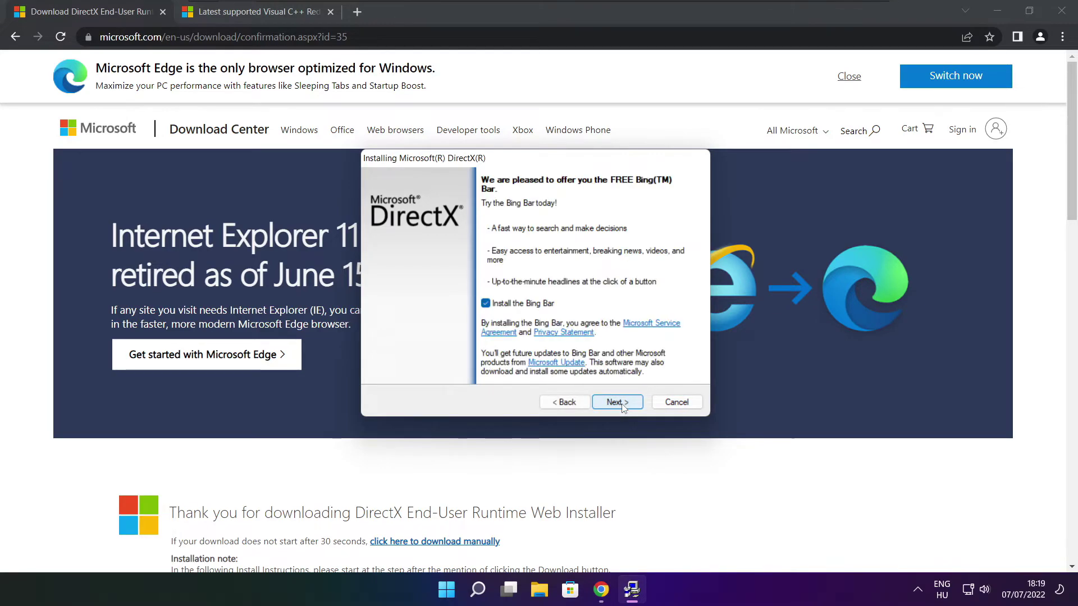
click(486, 304)
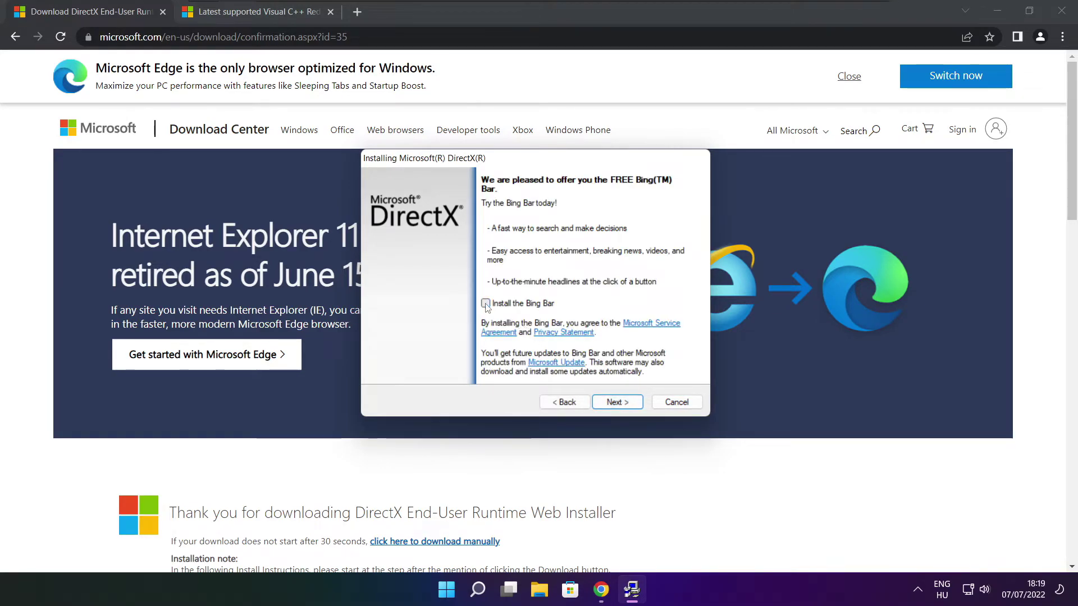
Step: Install the DirectX components and finish at Installation Complete
click(628, 404)
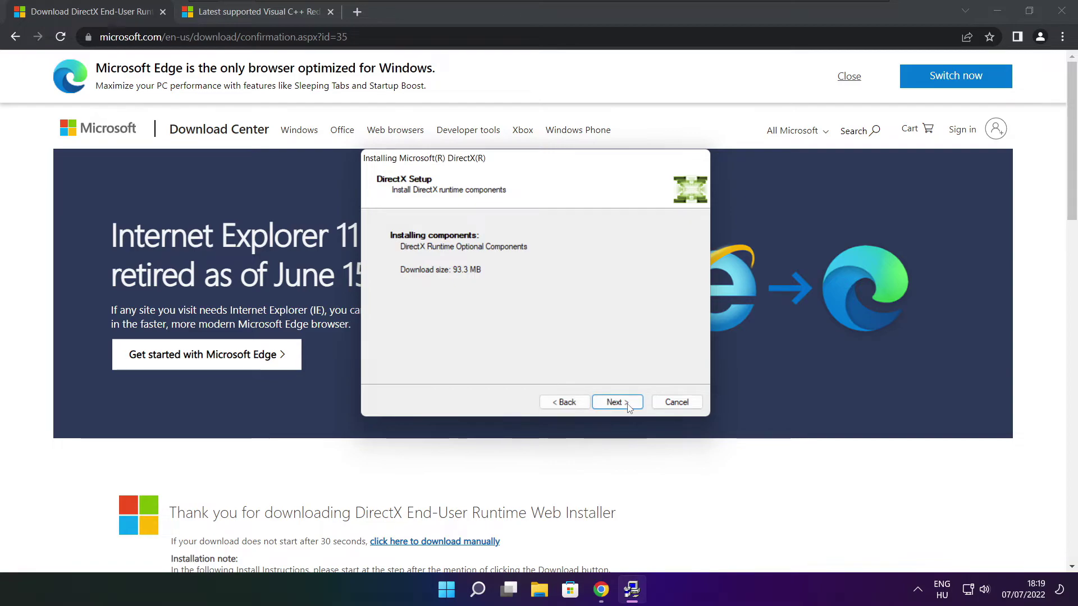
click(616, 403)
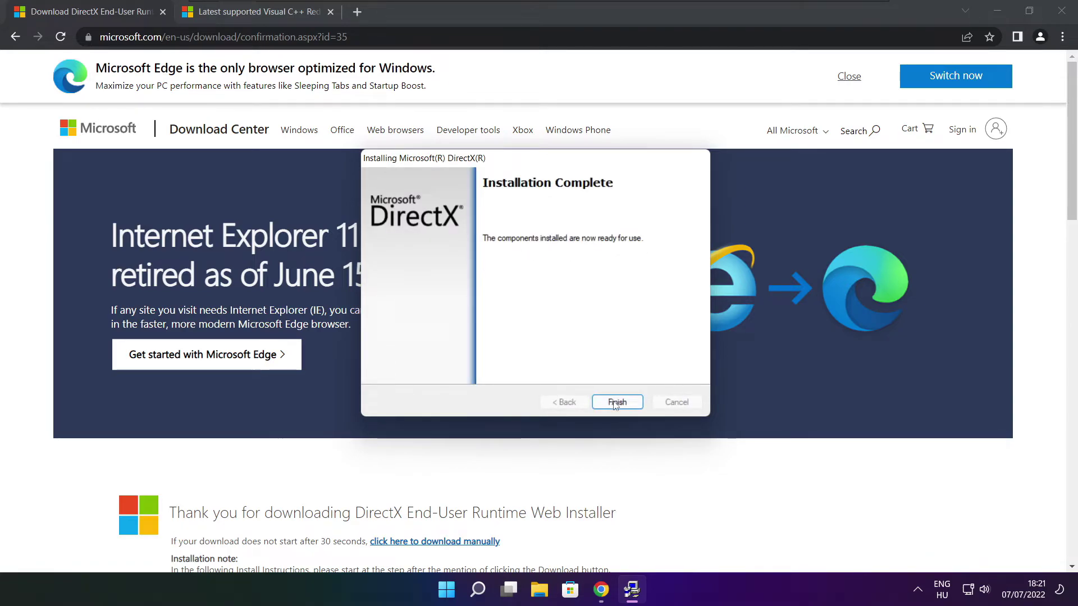
click(617, 402)
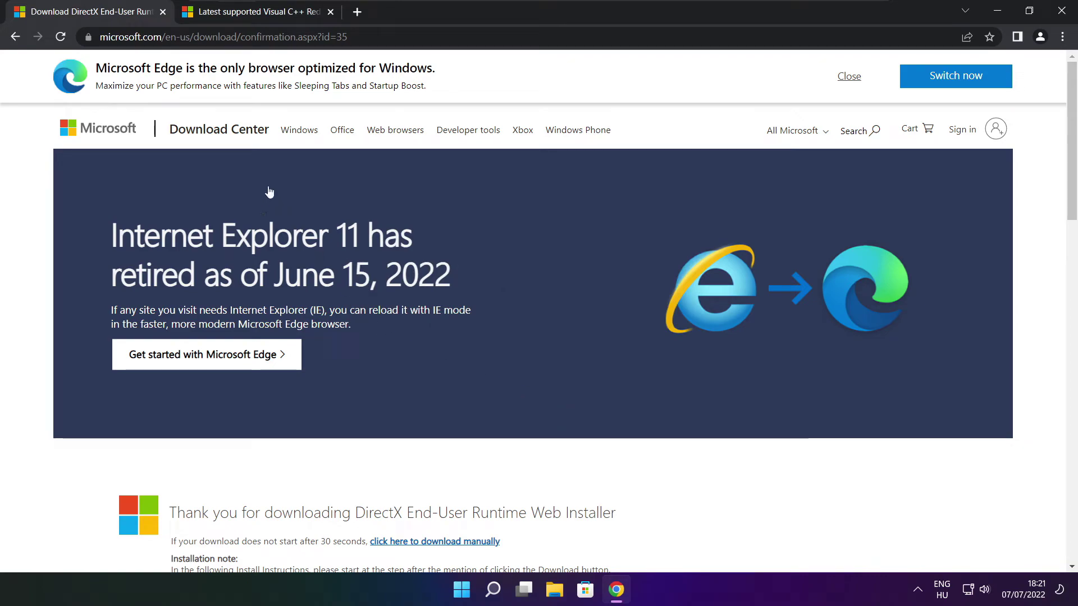
Step: Close the DirectX tab and locate the ARM64, x86 and x64 redistributable rows on the Docs page
click(163, 12)
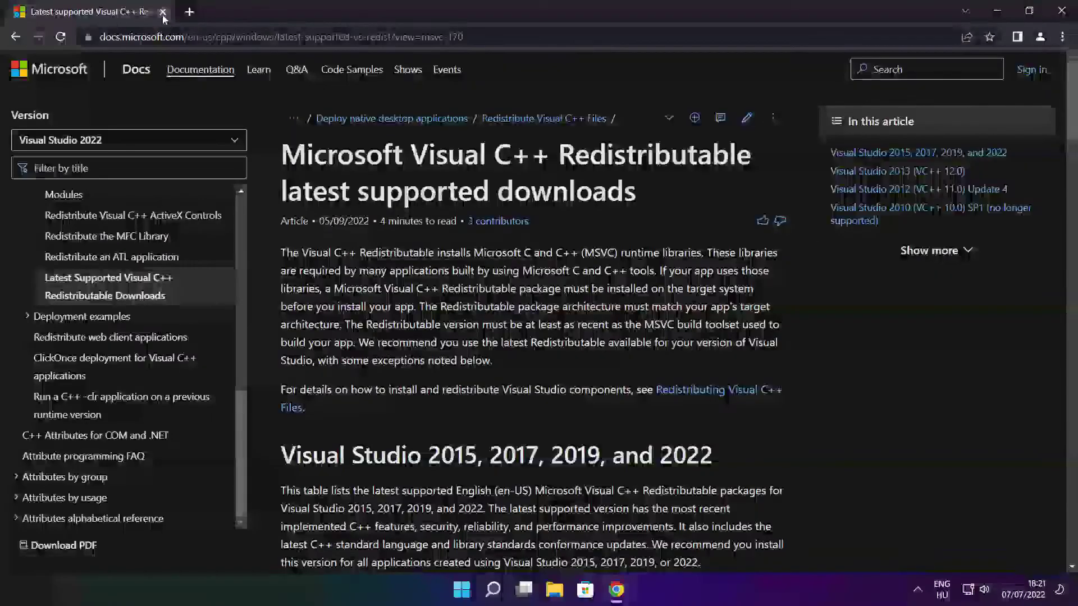
mouse_move(464, 37)
mouse_down()
mouse_move(100, 37)
mouse_move(464, 36)
mouse_up()
click(534, 69)
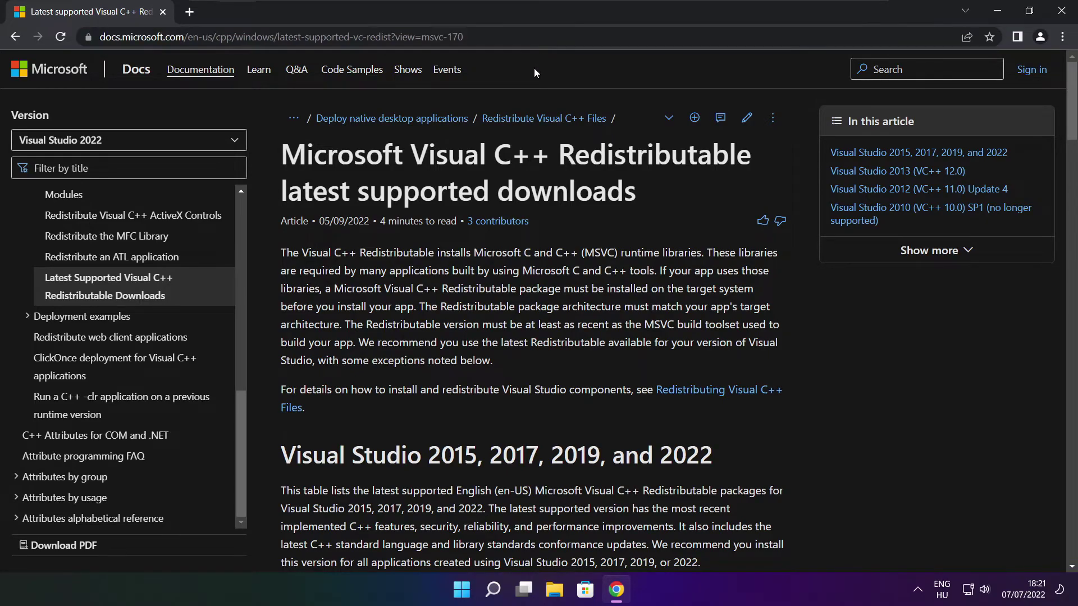
drag(1069, 106, 1066, 167)
scroll(1067, 167, up, 1)
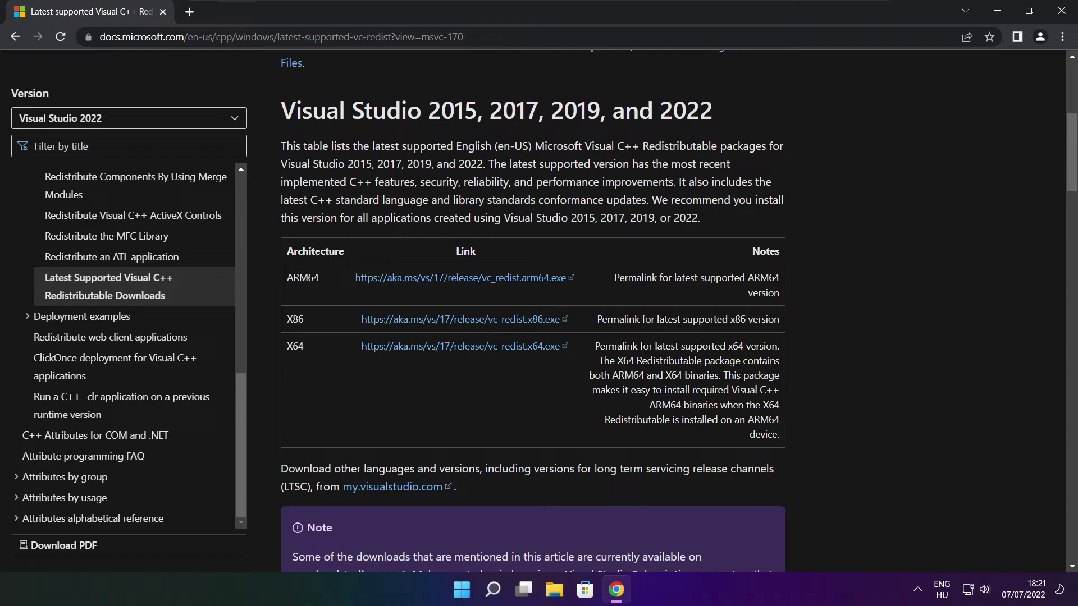
drag(286, 277, 724, 386)
click(724, 386)
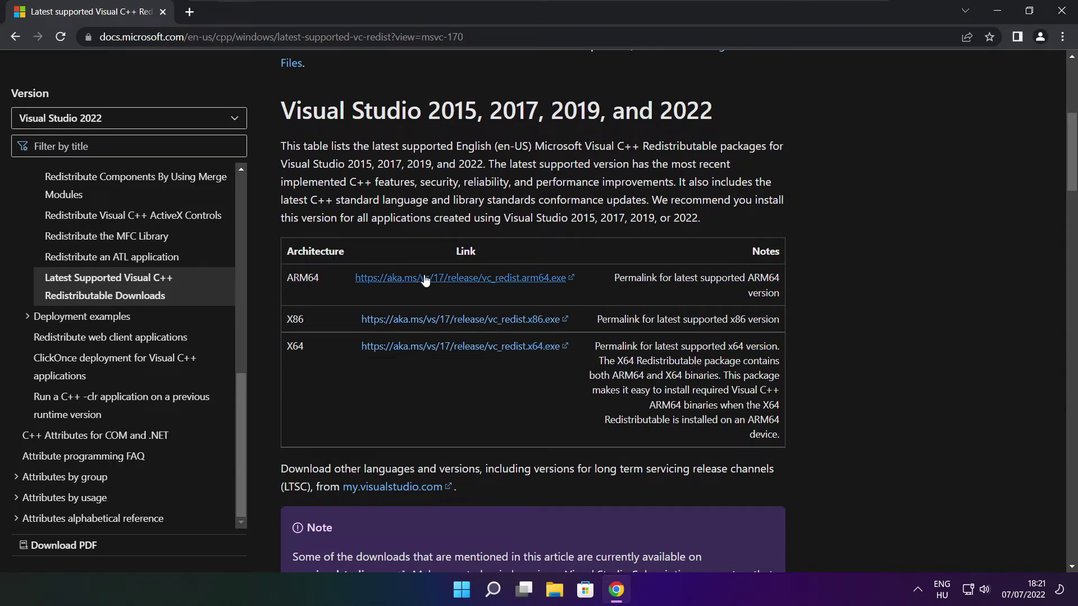
Step: Download the ARM64, x86 and x64 Visual C++ redistributable installers
click(447, 278)
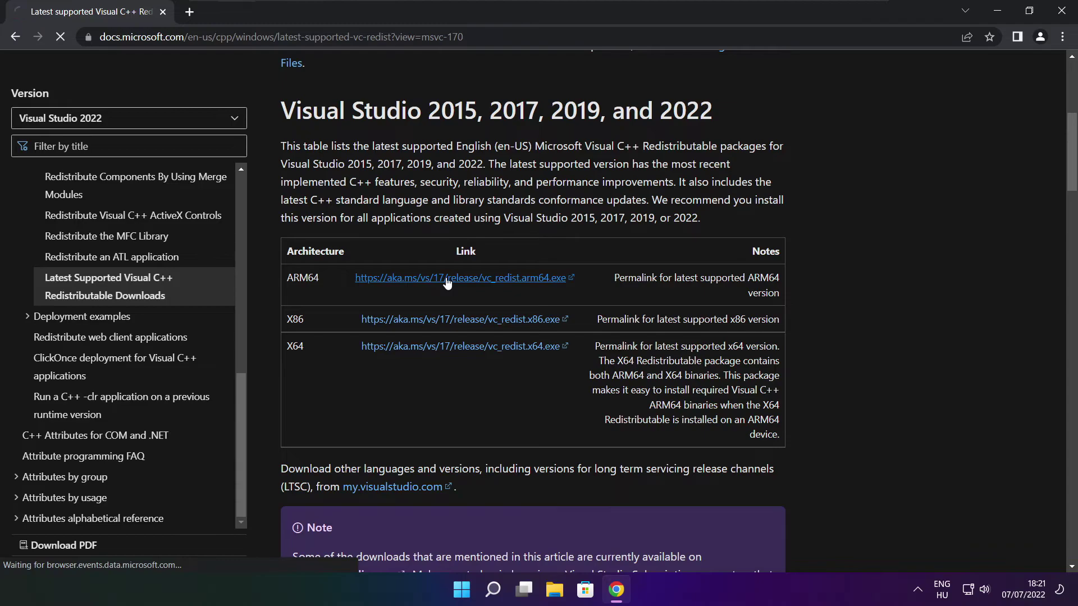
click(445, 325)
click(444, 347)
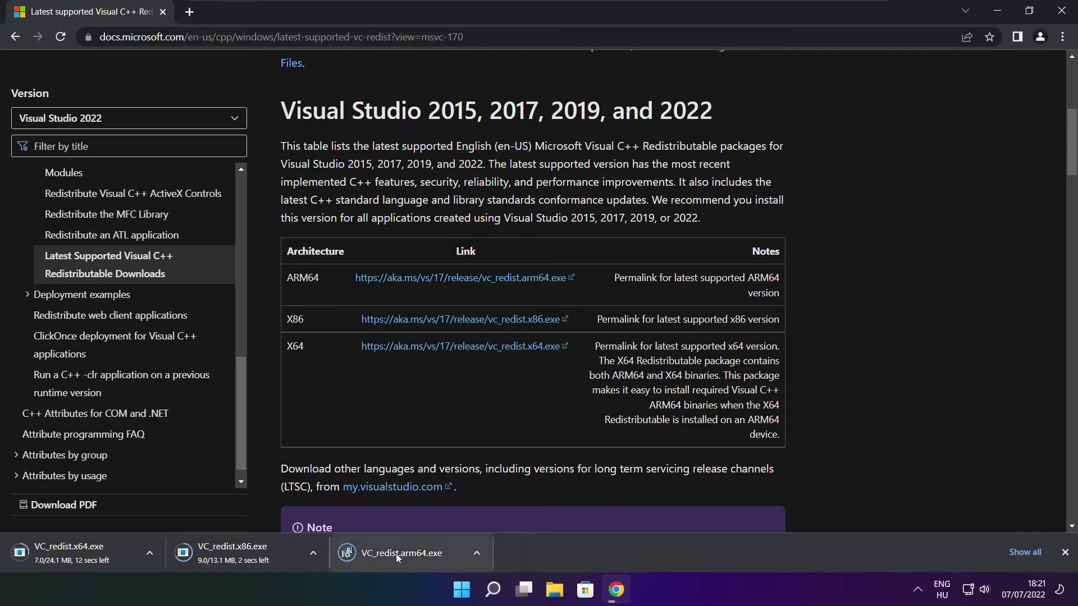
Step: Attempt the ARM64 VC_redist install, which fails, and close its setup
click(409, 554)
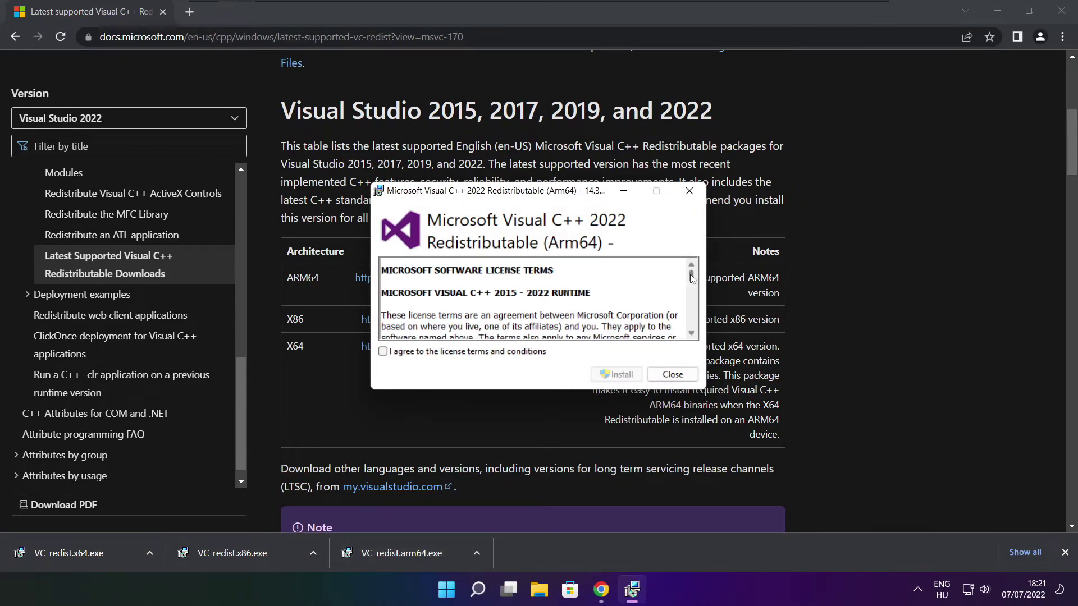
drag(692, 279, 691, 330)
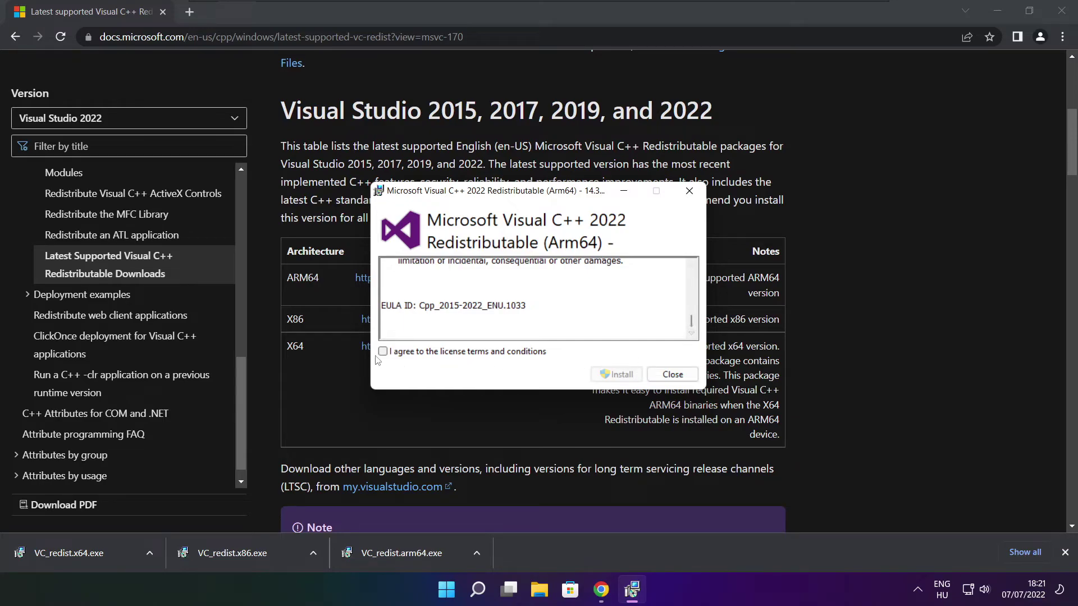
click(382, 353)
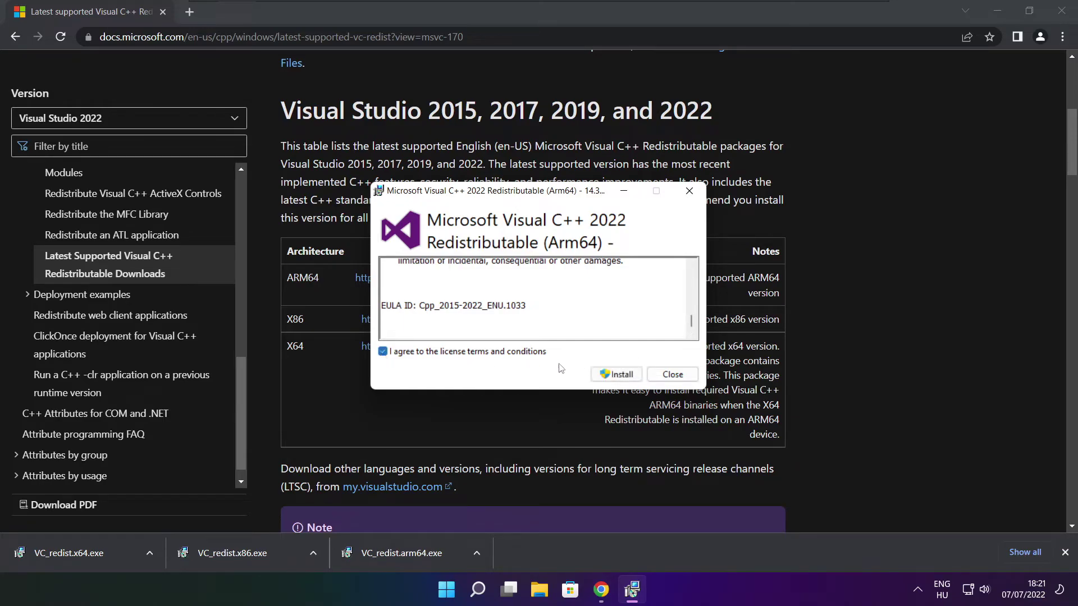
click(612, 376)
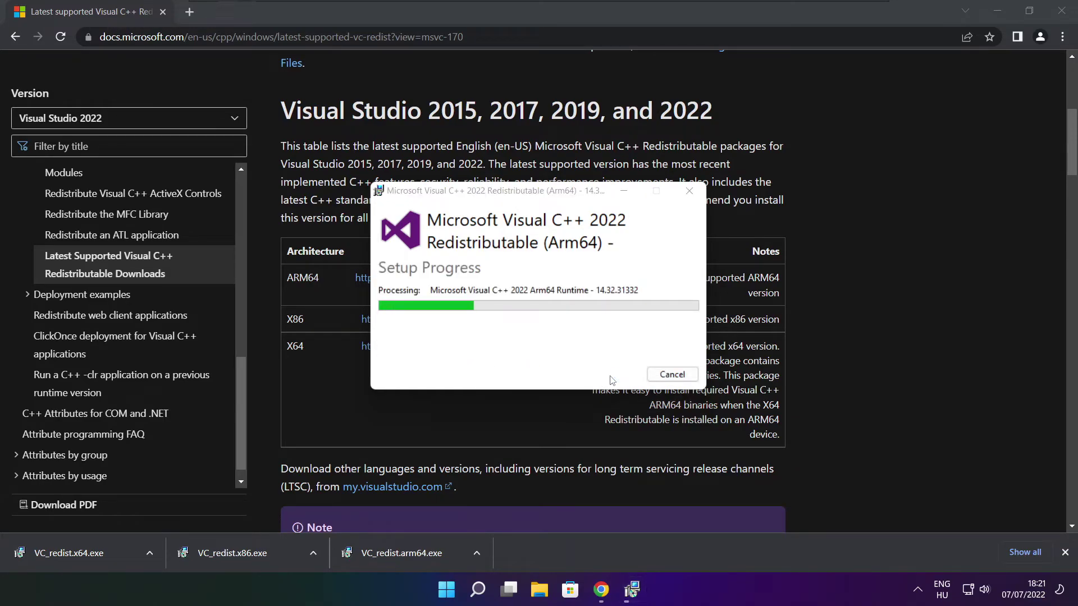
click(660, 379)
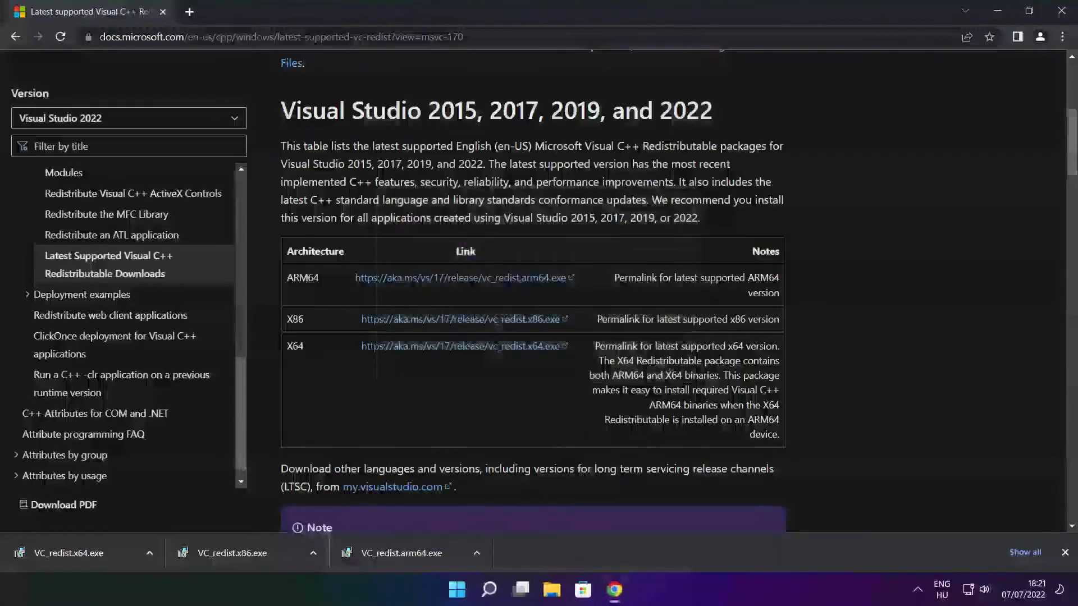
Step: Install the x86 Visual C++ 2015-2022 redistributable after agreeing to the licence terms
click(255, 555)
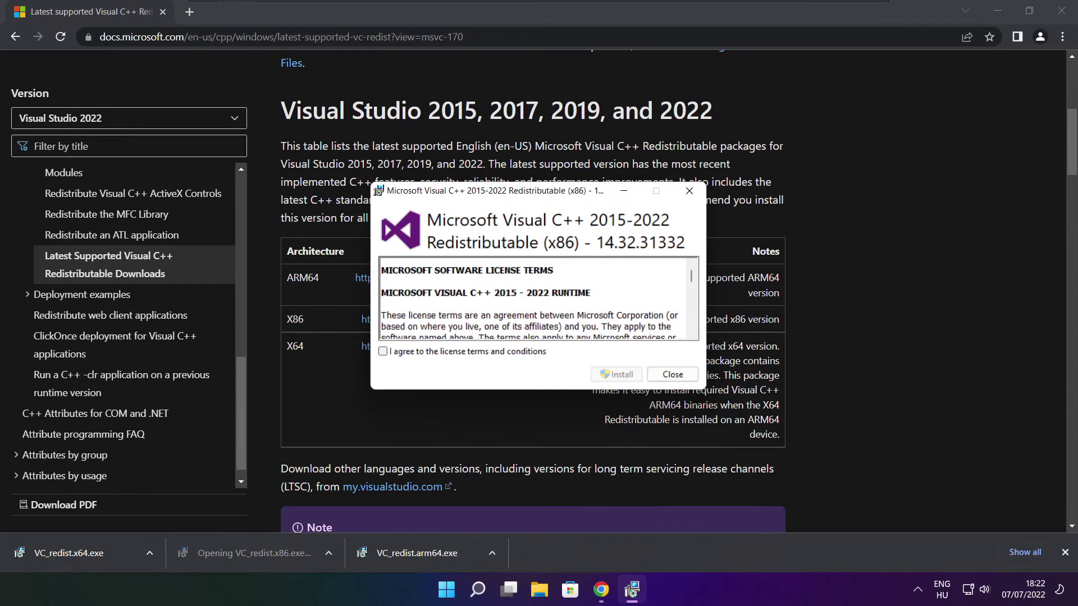
drag(692, 281, 692, 328)
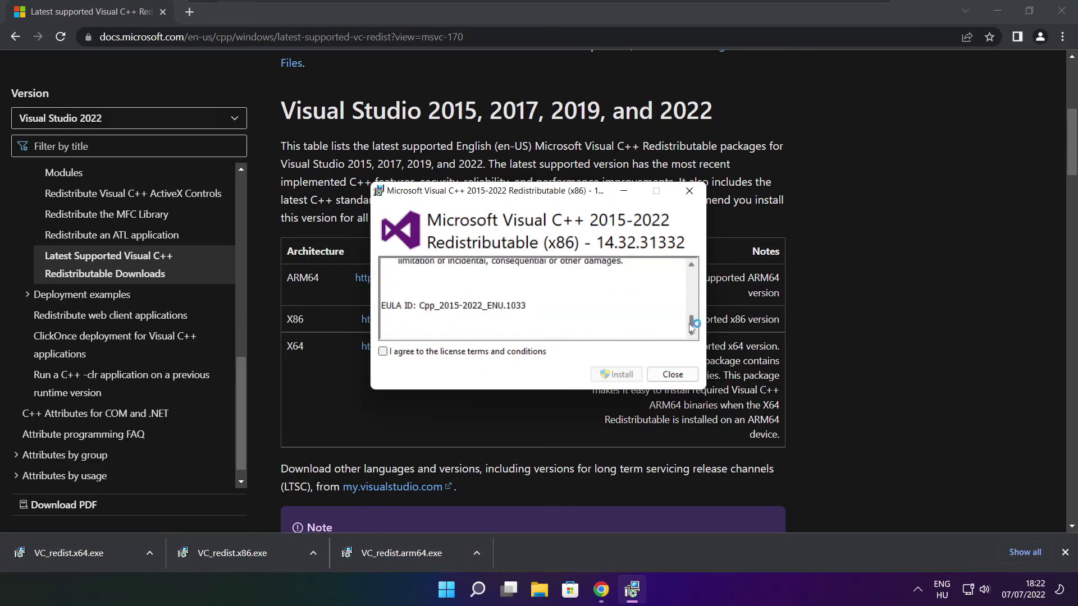
click(384, 352)
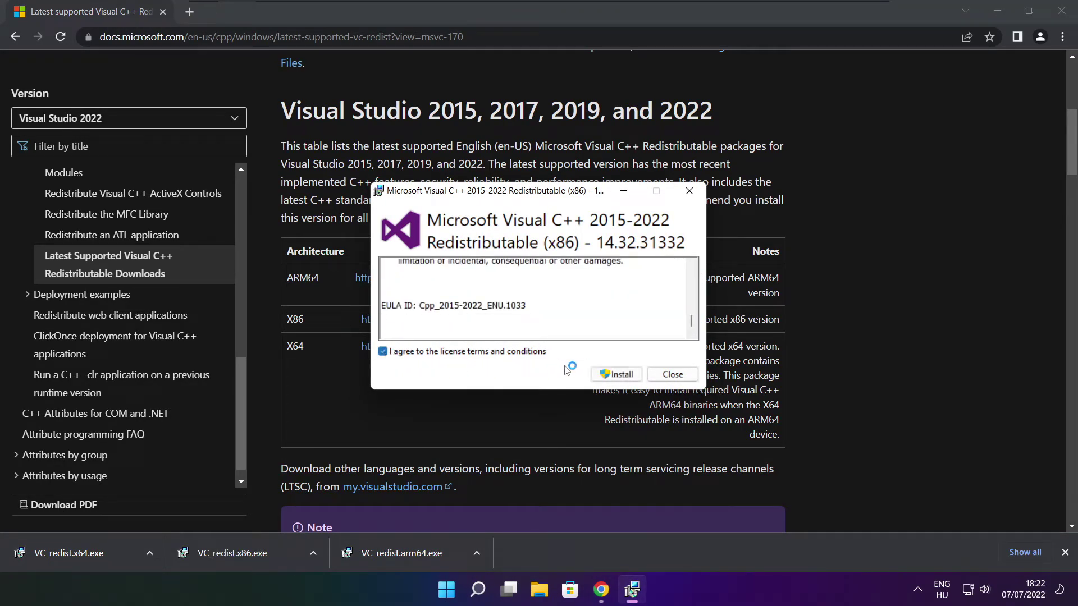
click(618, 375)
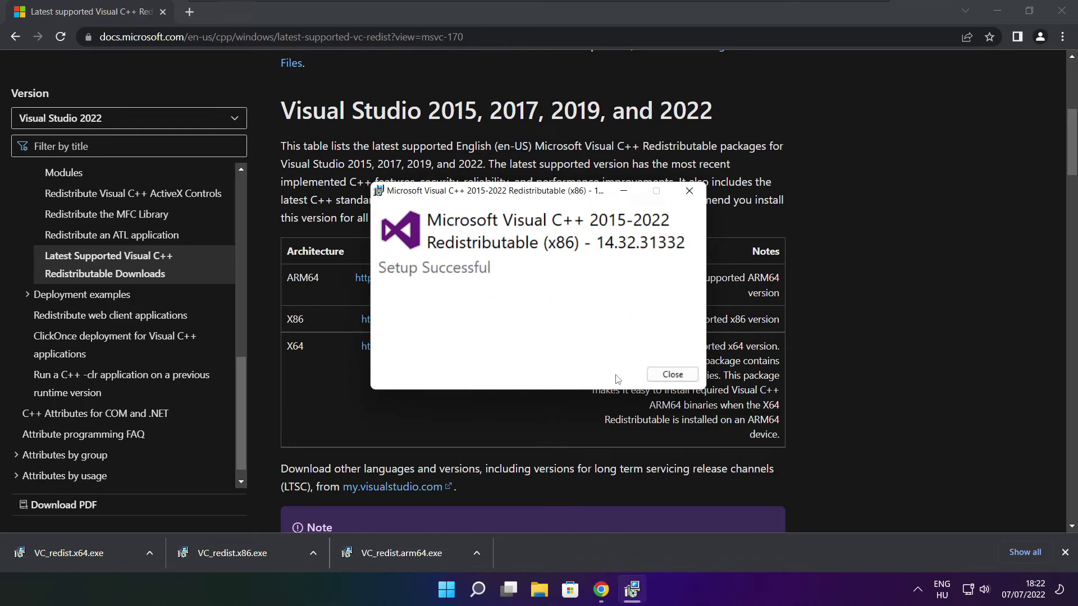
click(672, 374)
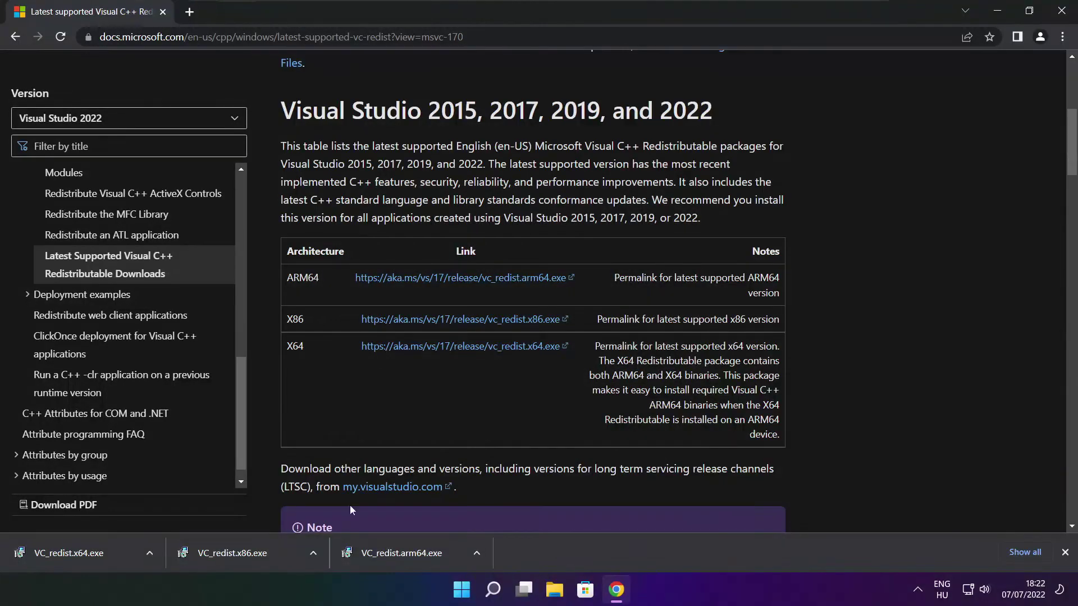
Step: Install the x64 Visual C++ 2015-2022 redistributable, version 14.32.31332, and close setup
click(88, 554)
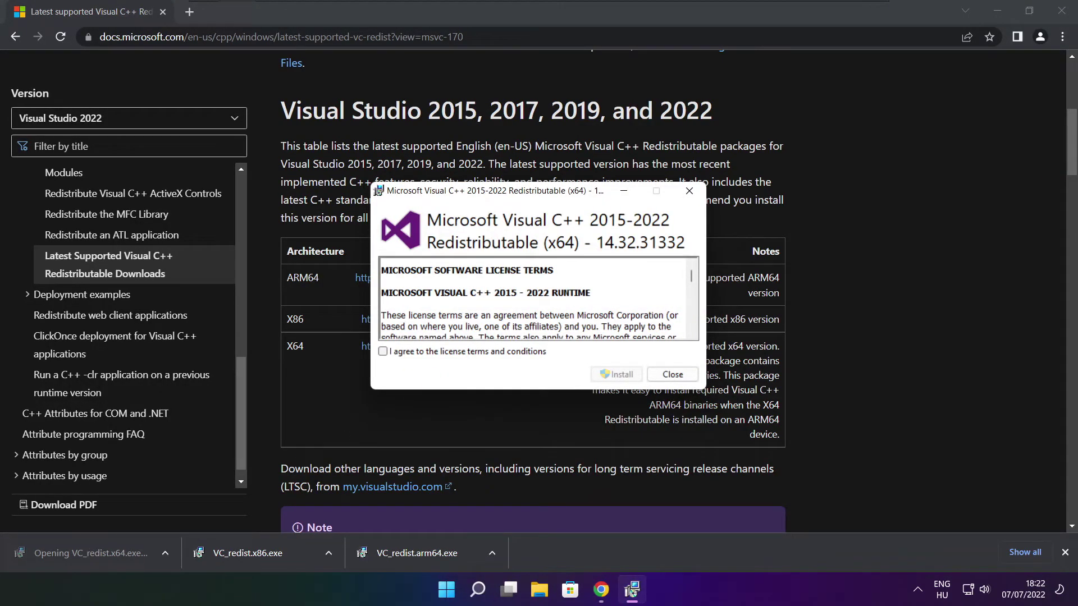
drag(695, 282, 694, 335)
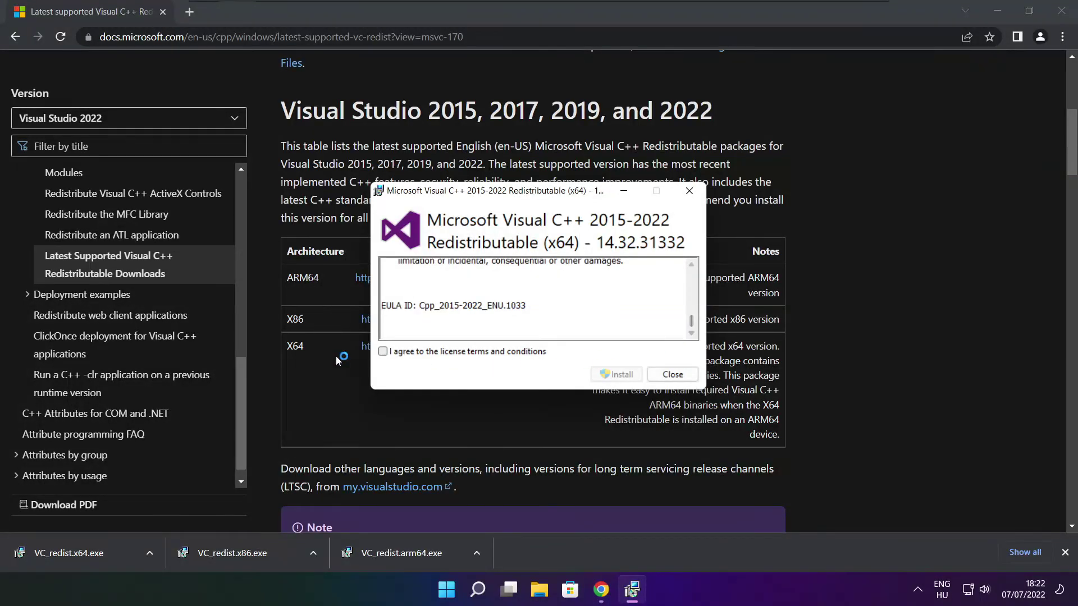
click(383, 352)
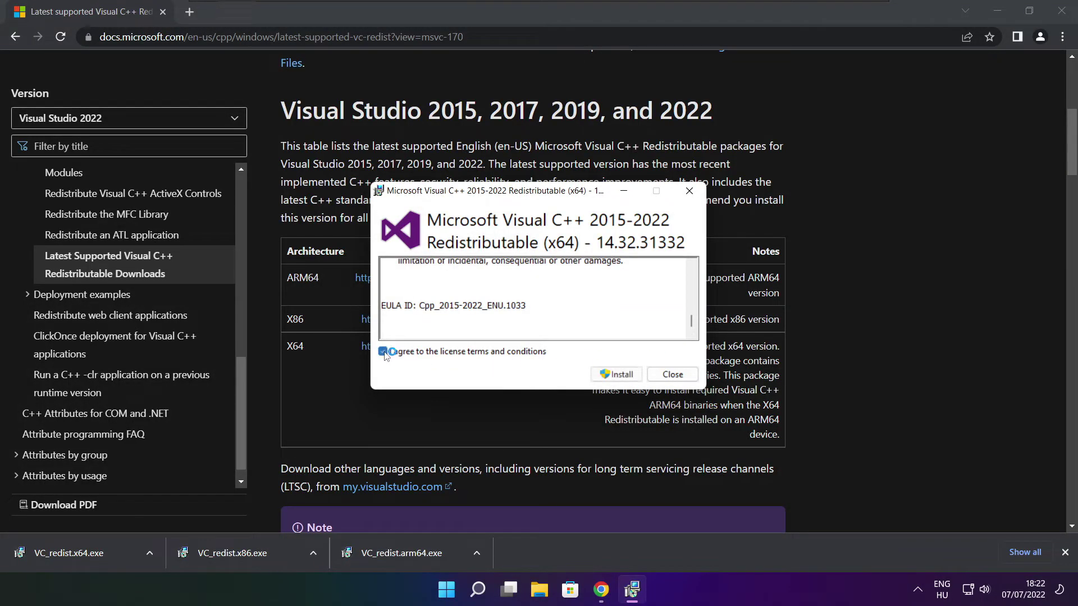
click(618, 376)
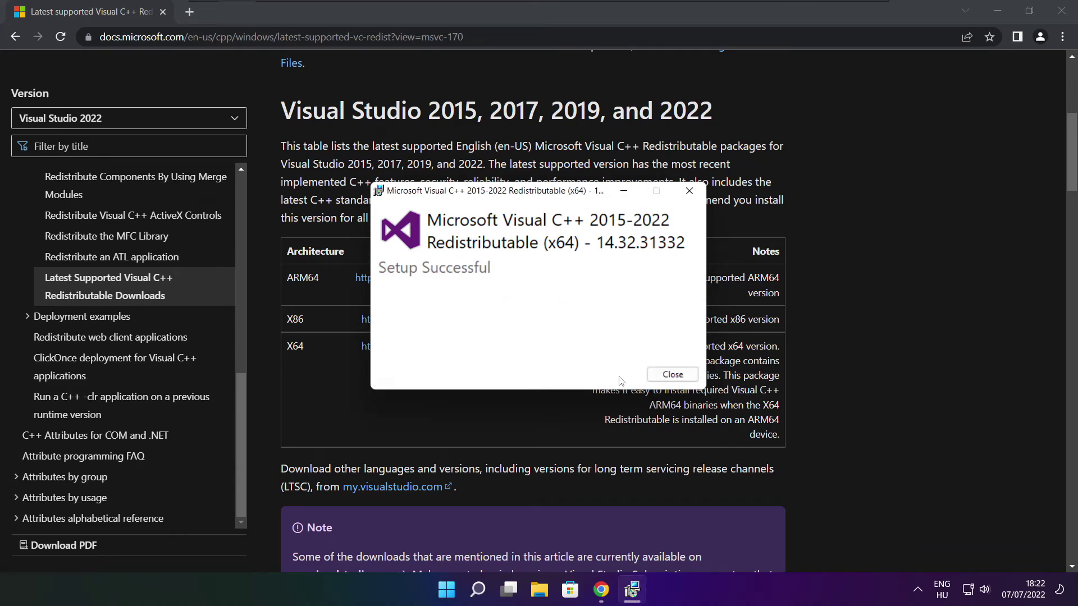
click(672, 374)
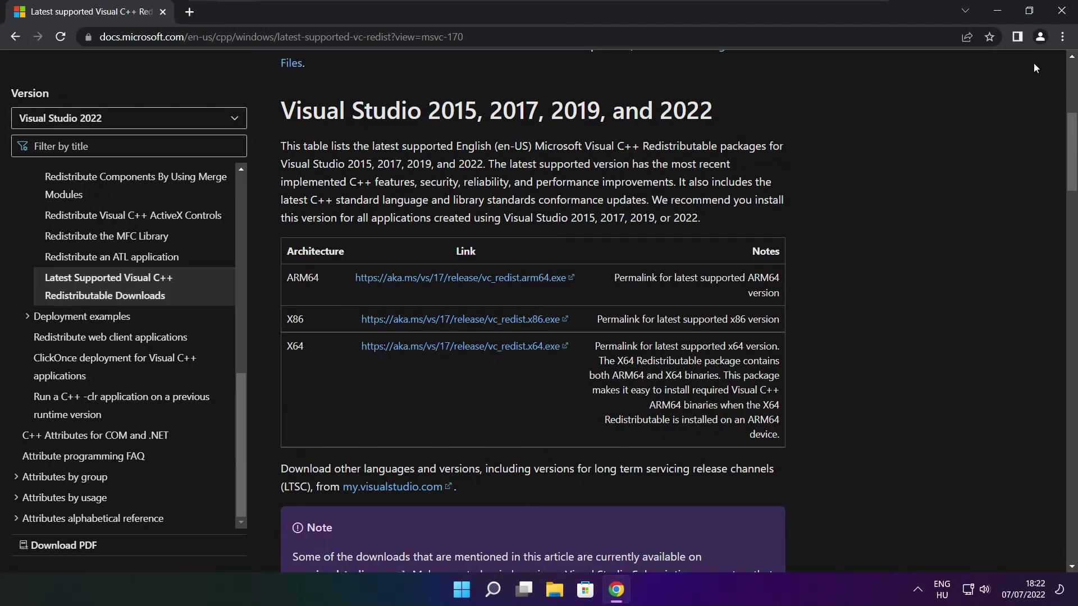
Step: Close Chrome and choose Restart from the Start menu's power options
click(1062, 11)
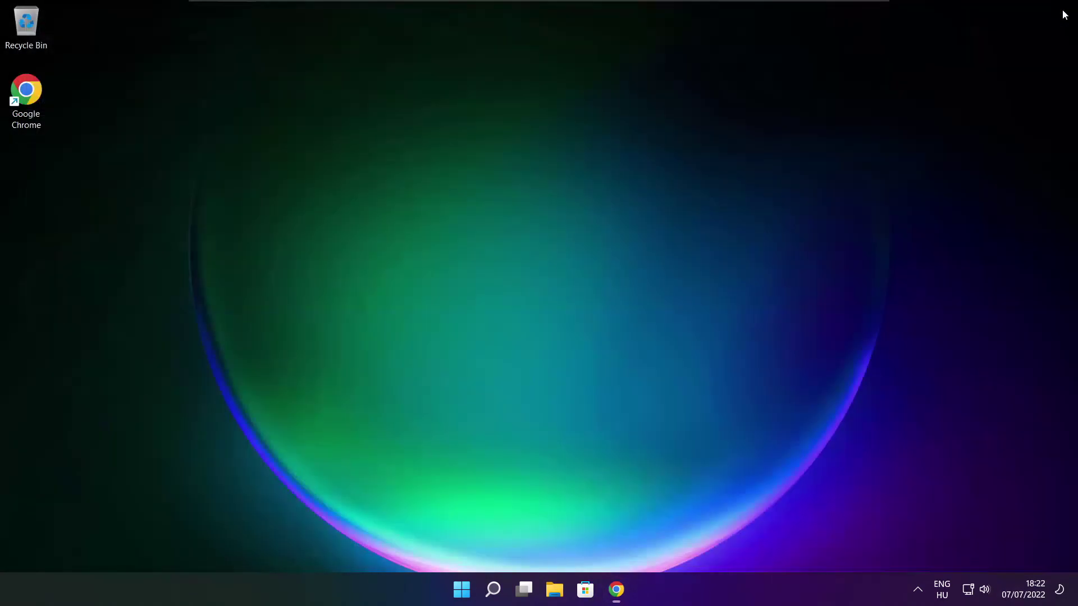
click(464, 594)
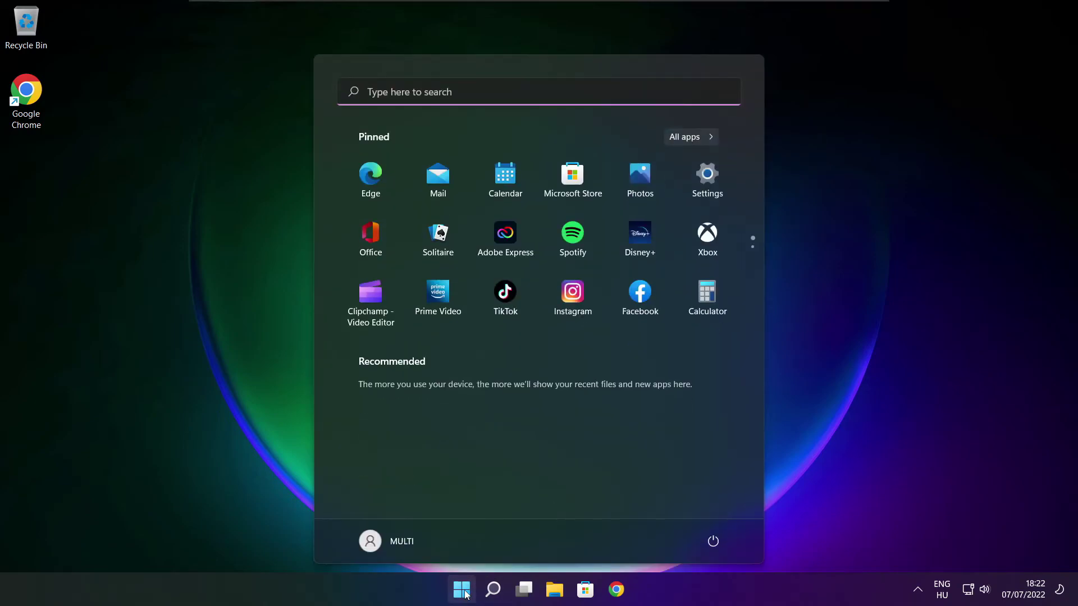
click(713, 546)
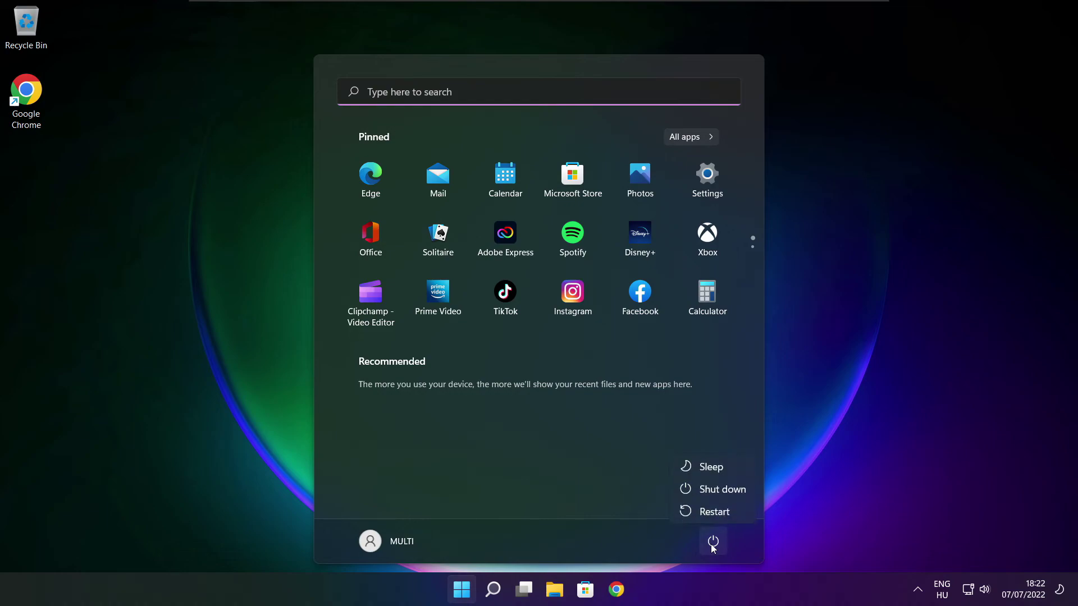
click(723, 513)
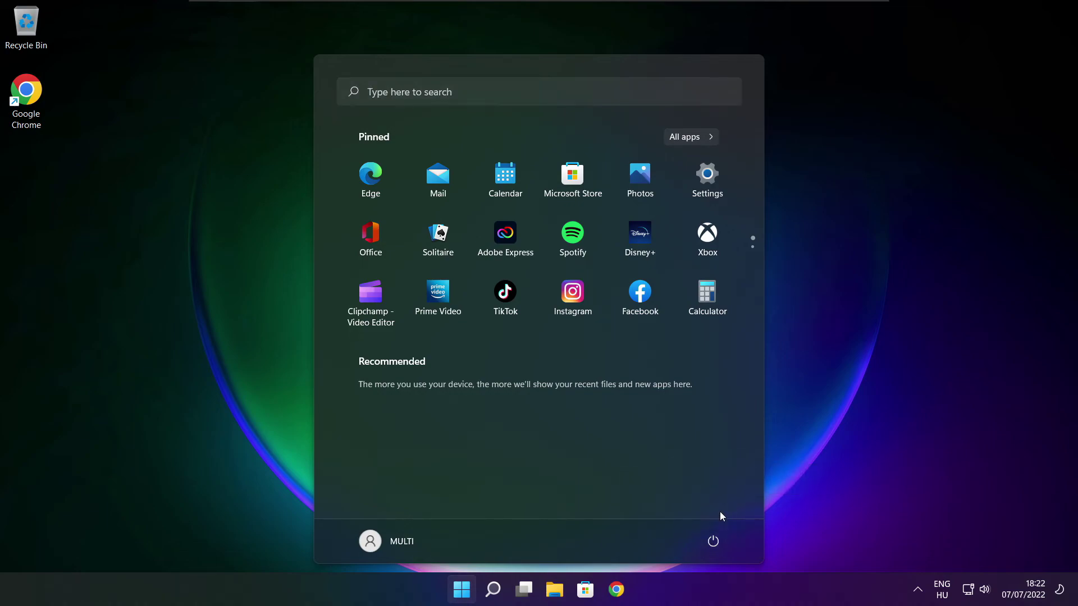